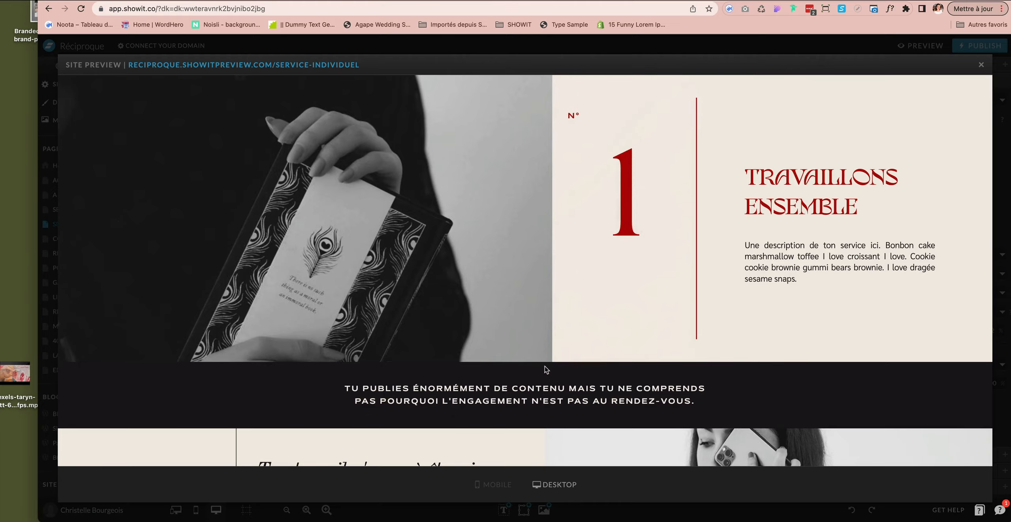
Review the individual service page preview down to the Tarification section's video background, and close the preview
scroll(534, 354, down, 8)
scroll(535, 351, down, 14)
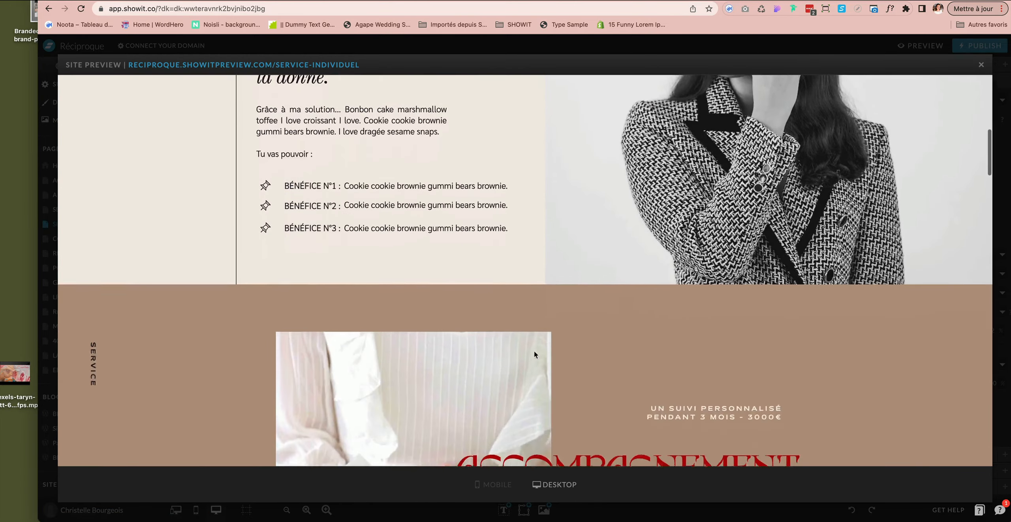
scroll(535, 351, down, 18)
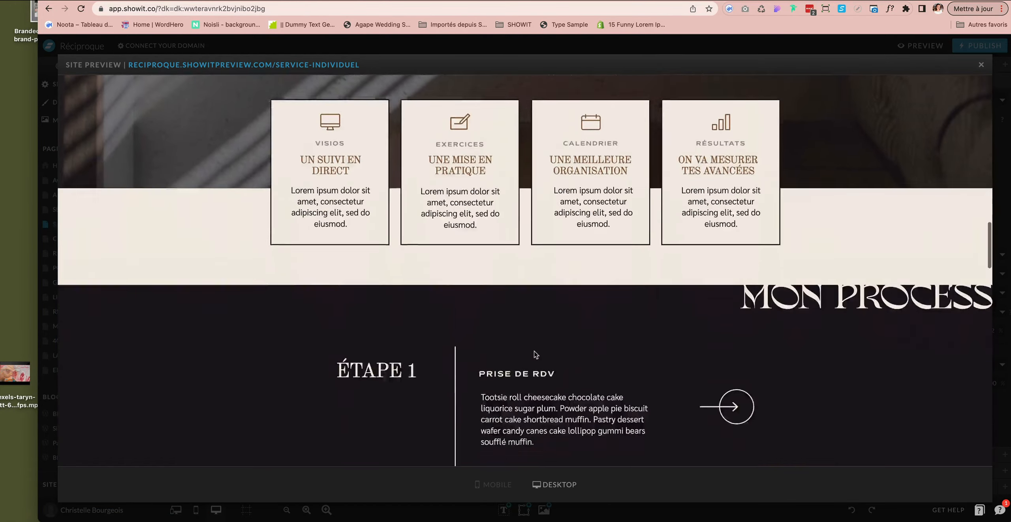
scroll(536, 353, down, 8)
scroll(535, 352, down, 2)
scroll(534, 352, up, 2)
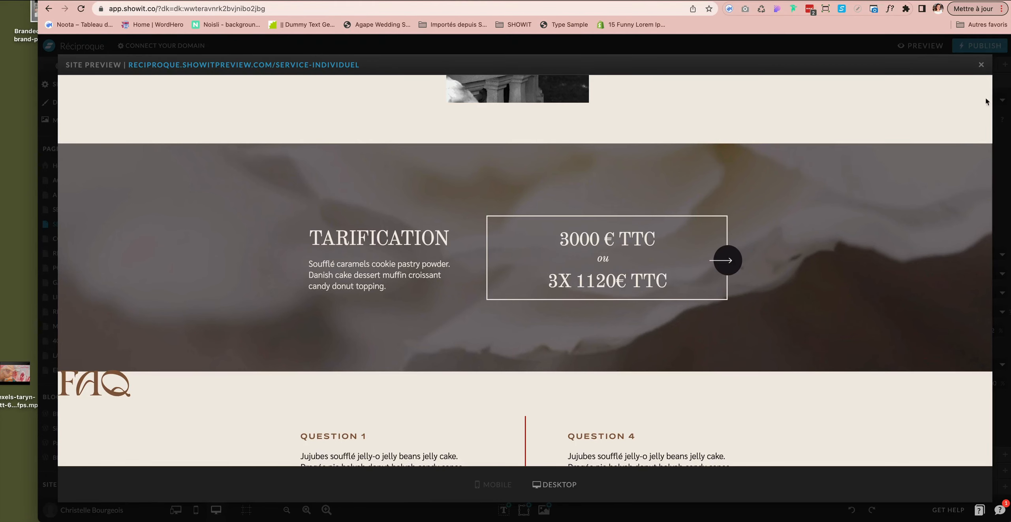
click(982, 64)
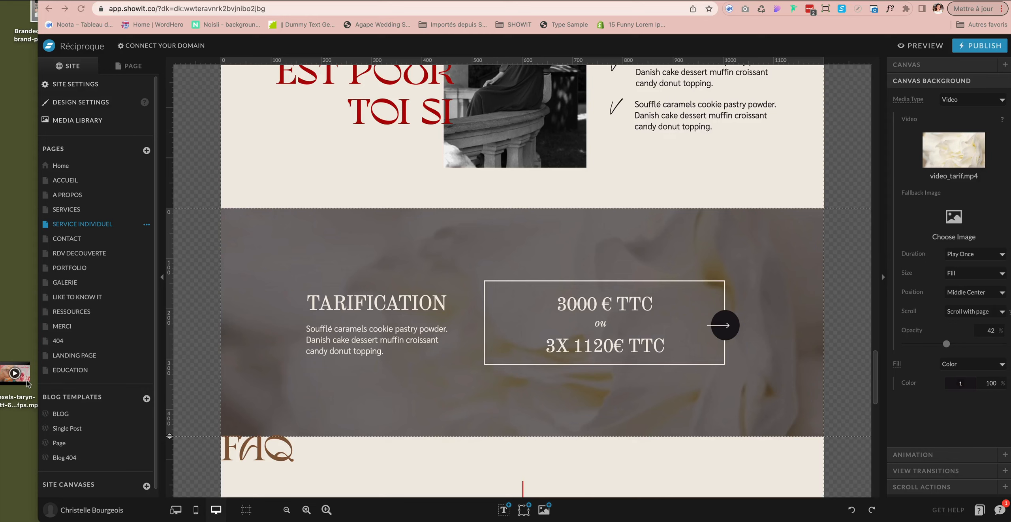
Open the Pexels painting video from the desktop, play part of it, and close the player
drag(29, 383, 30, 349)
double_click(30, 348)
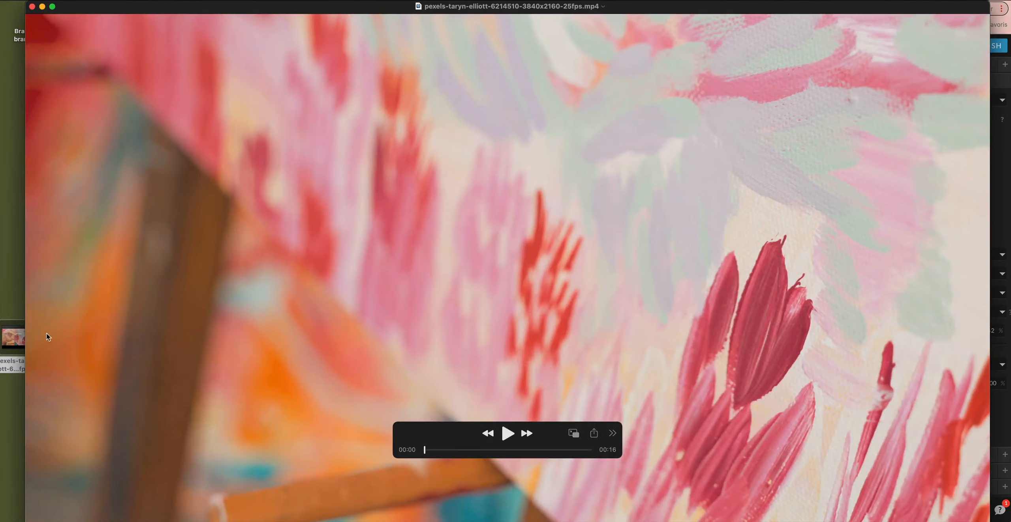
click(508, 432)
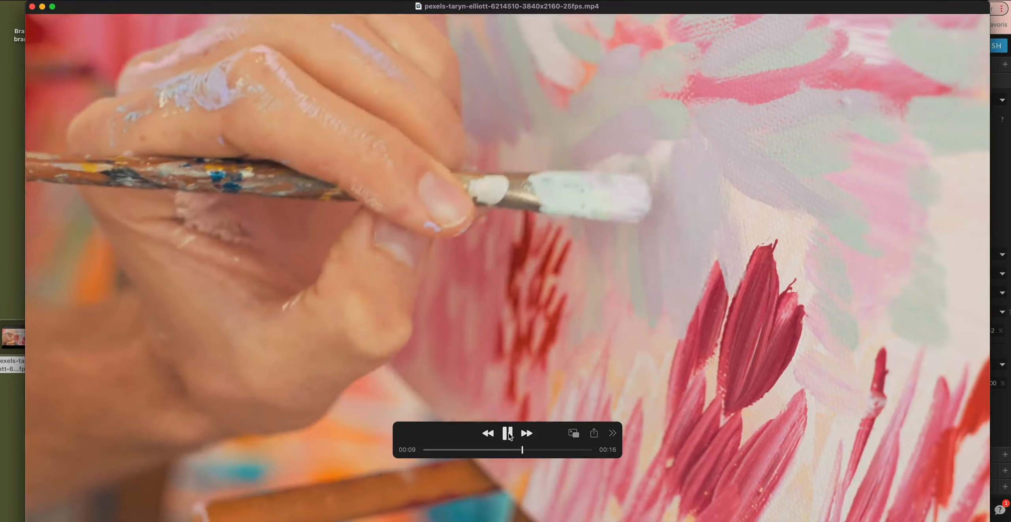
click(508, 433)
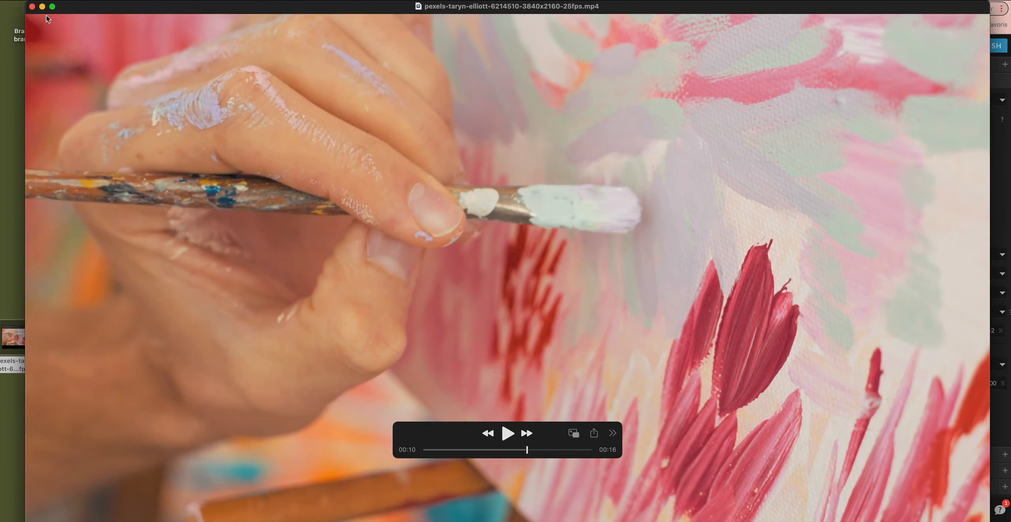
click(32, 7)
Check the Pexels painting video's file information for its size and dimensions, and close the information window
right_click(24, 346)
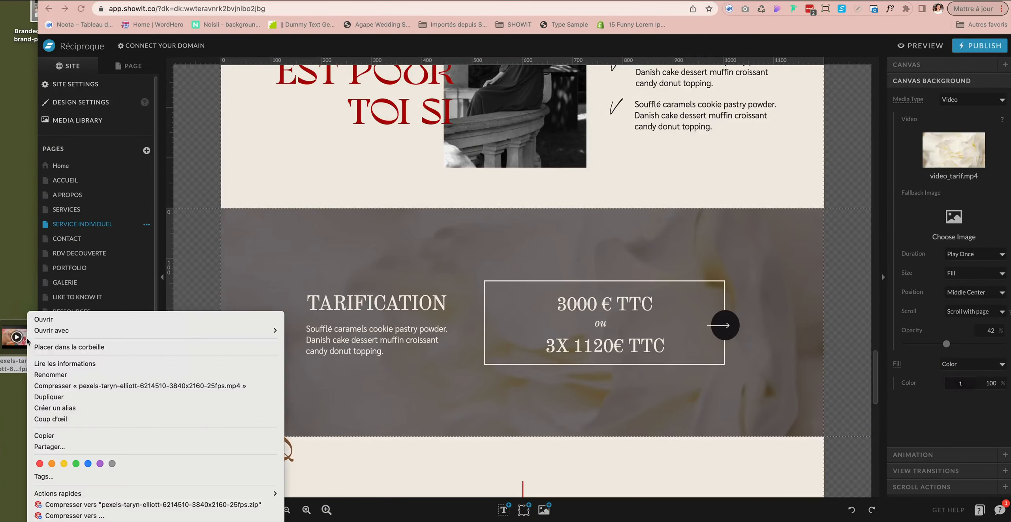
click(52, 368)
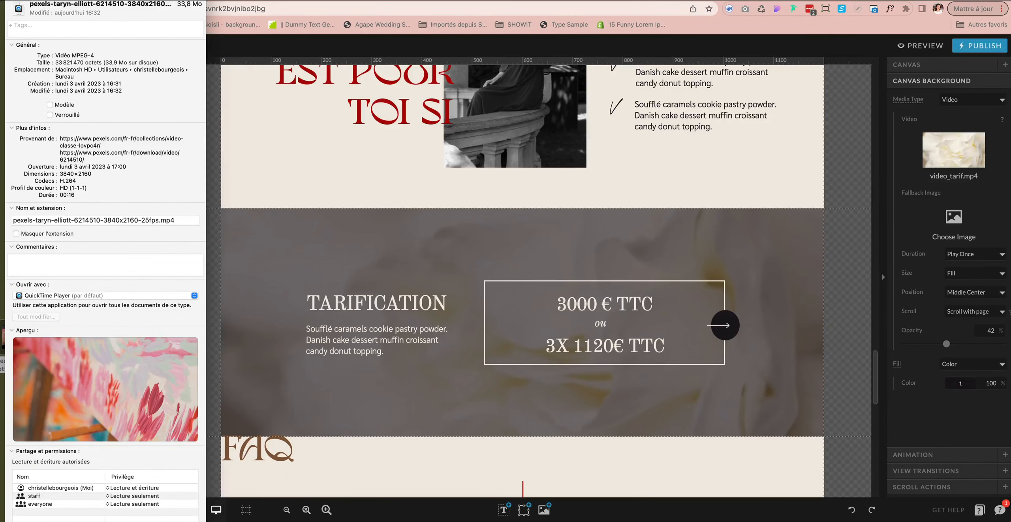
drag(193, 1, 300, 14)
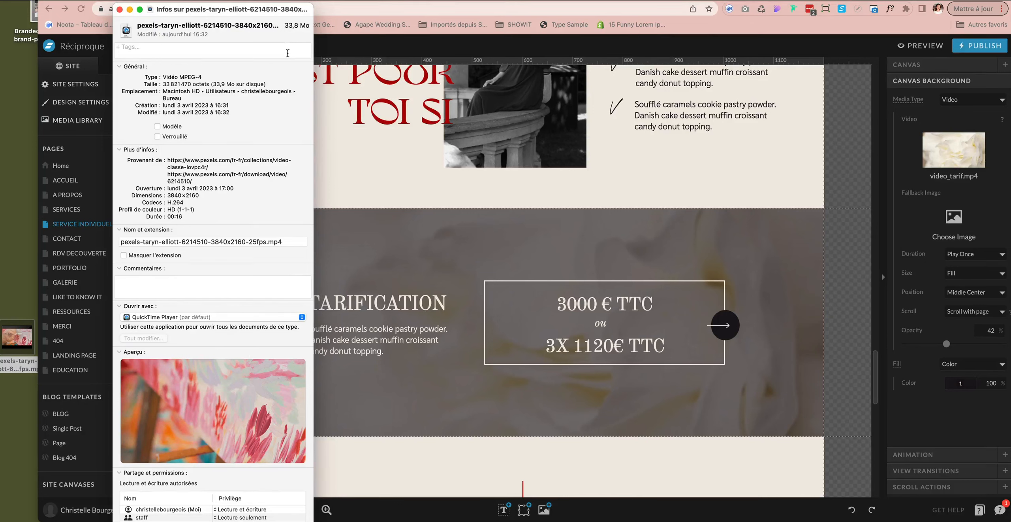
click(120, 10)
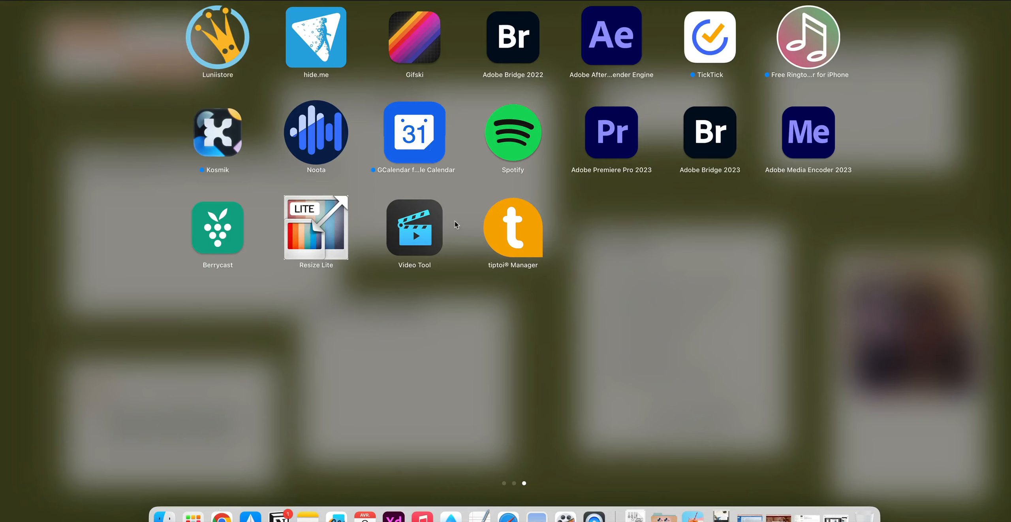
Open Video Tool and load the Pexels painting video from the desktop, keeping its full length
click(415, 245)
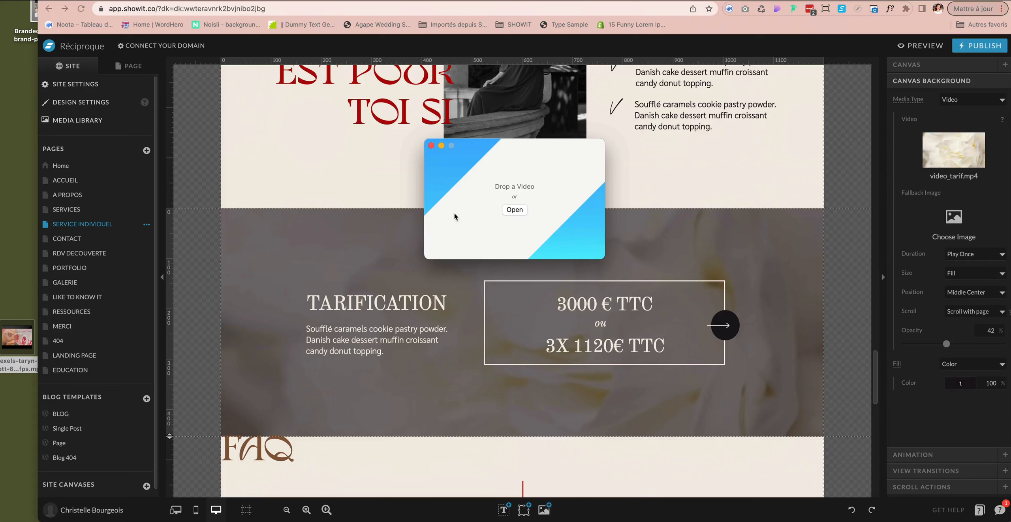
drag(11, 353, 494, 206)
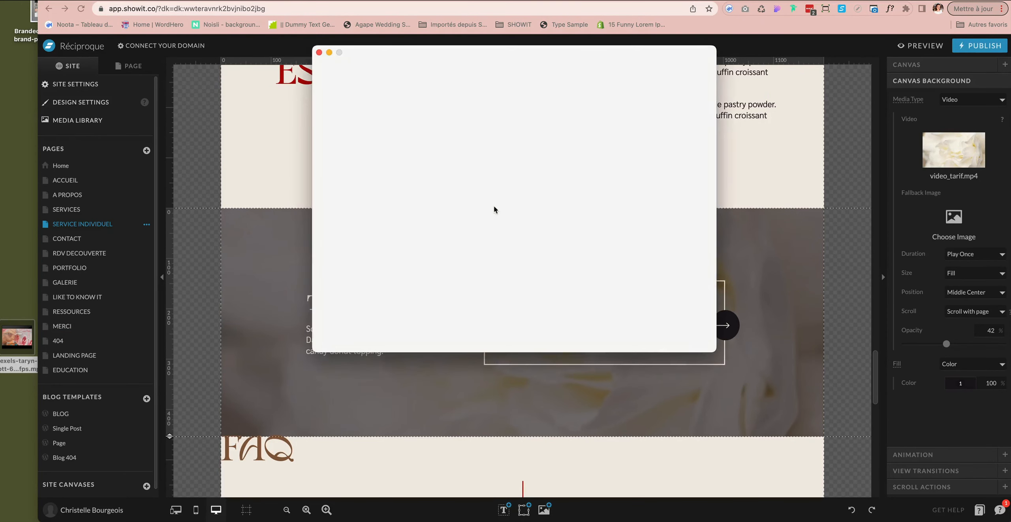
mouse_move(691, 229)
mouse_down()
mouse_move(479, 230)
mouse_move(705, 229)
mouse_up()
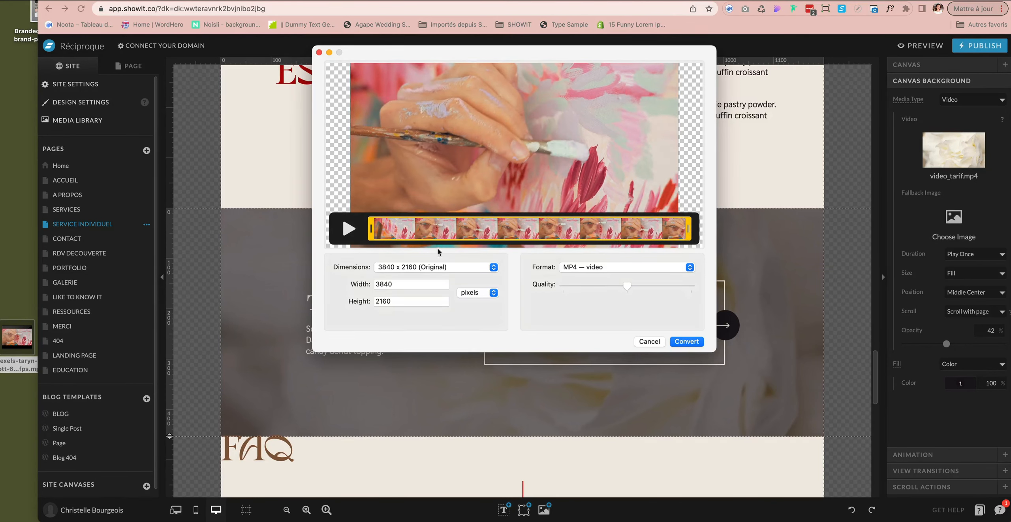
Set the video's dimensions to 50% (1920 x 1080), adjust the quality, and convert it to MP4
click(453, 271)
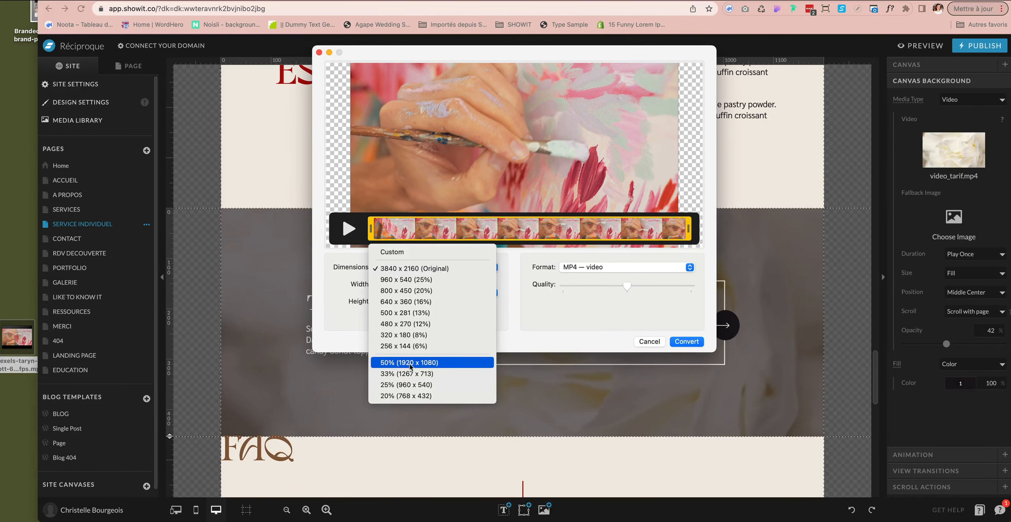
click(444, 363)
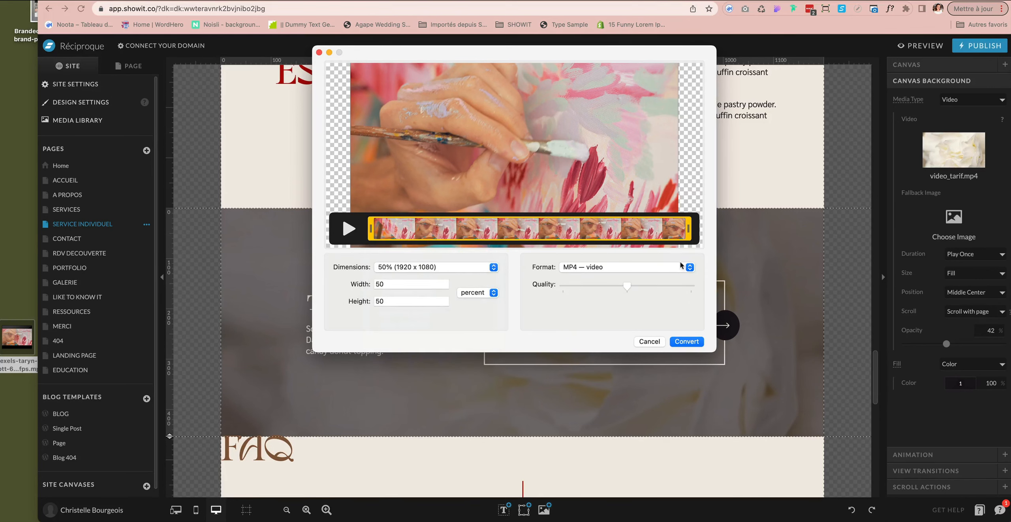
drag(563, 286, 632, 292)
click(687, 341)
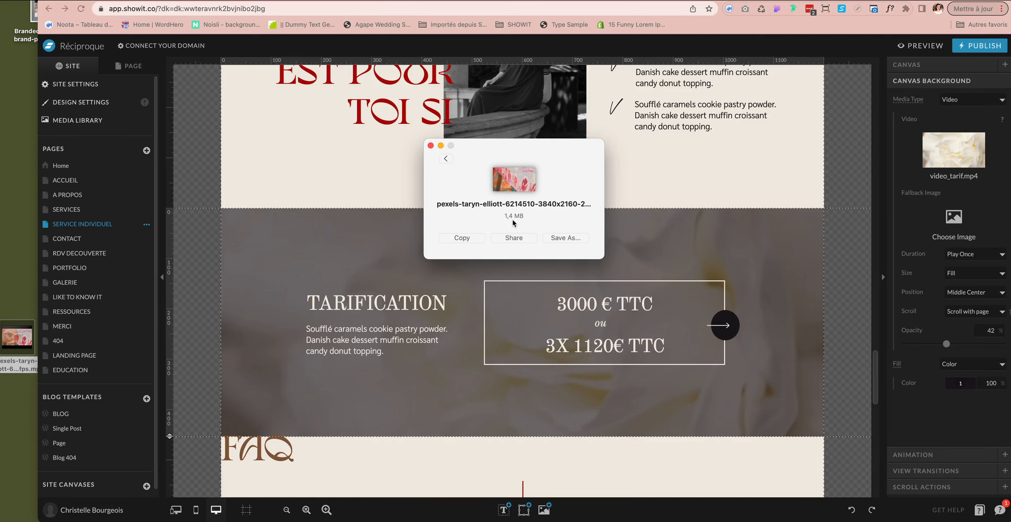
Save the converted video to the Desktop as "video reduite" and close Video Tool
click(564, 238)
click(566, 238)
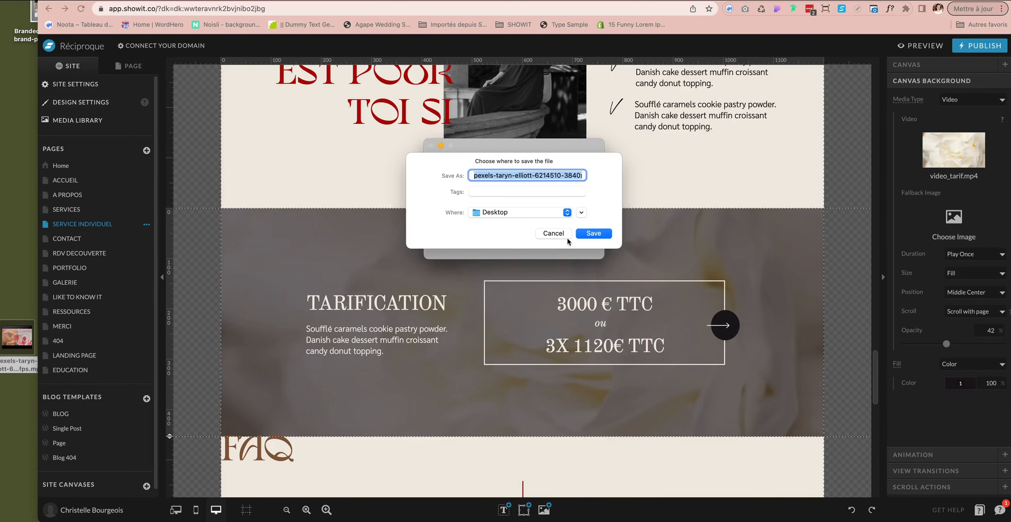
click(474, 175)
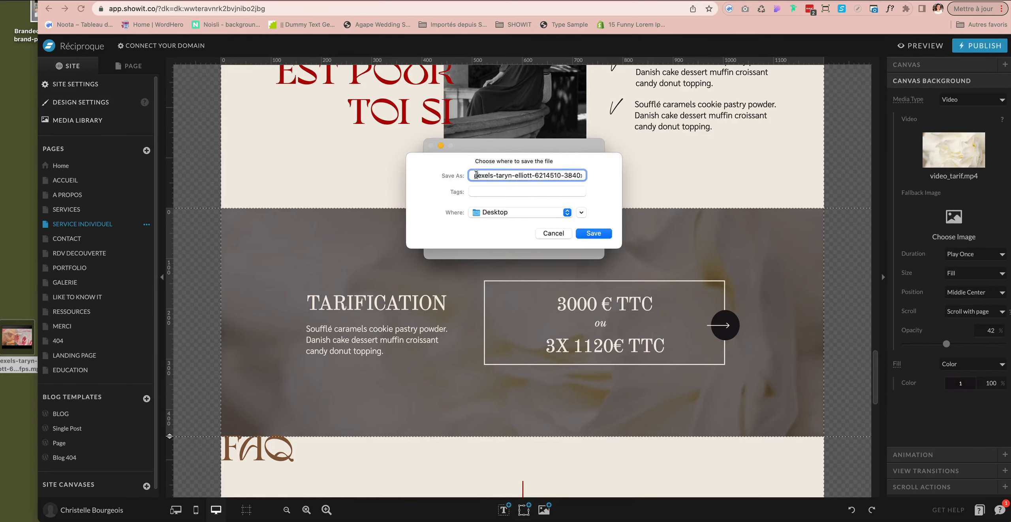
triple_click(511, 178)
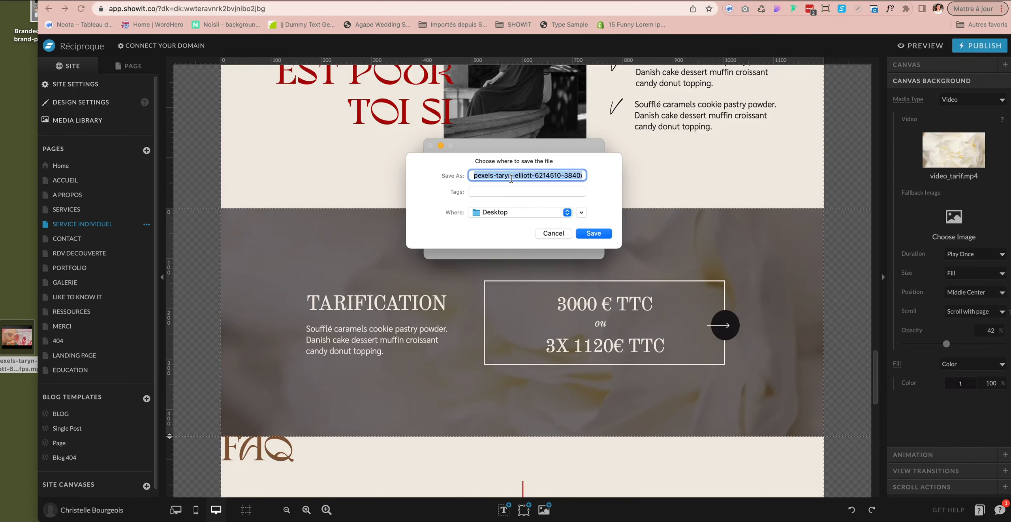
text(video reduite)
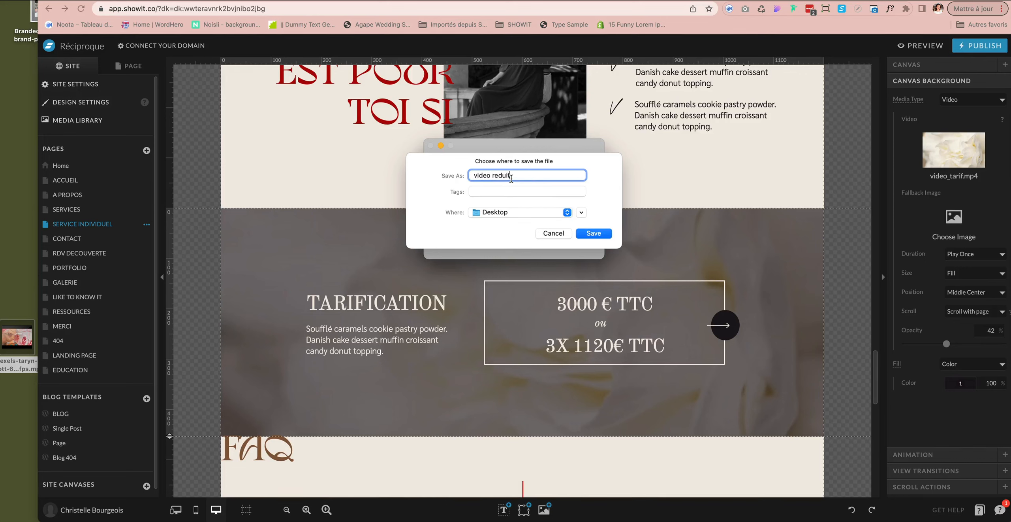
click(601, 233)
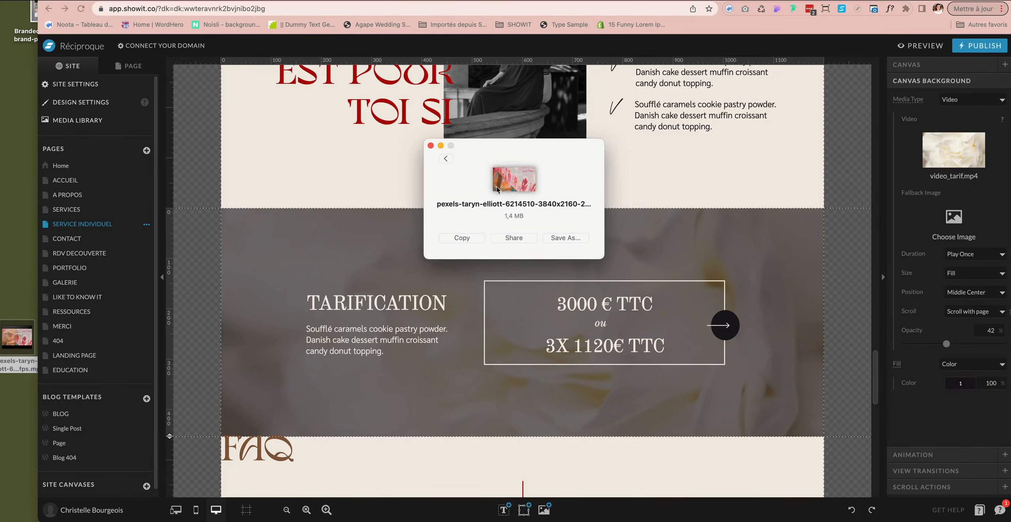
click(431, 145)
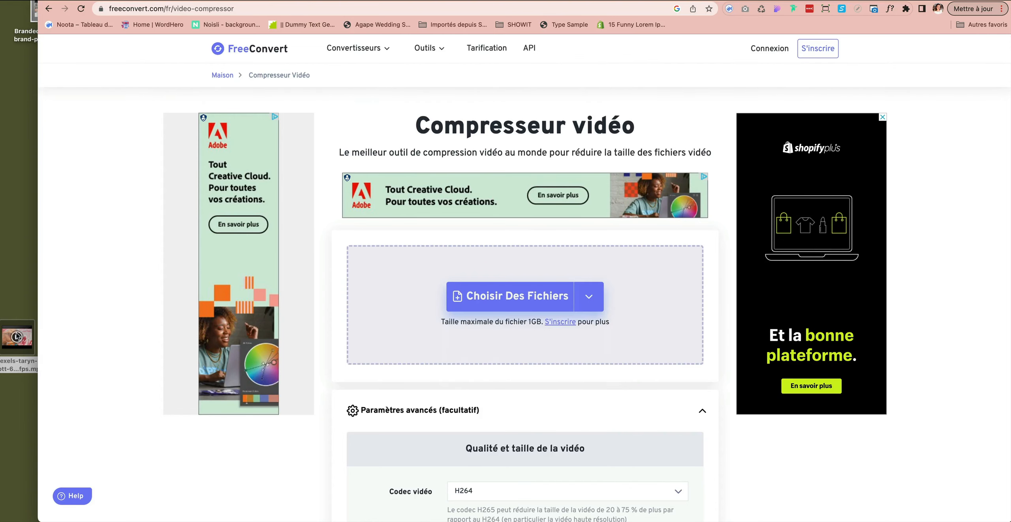
Compress the original Pexels painting video in FreeConvert's video compressor, targeting a file size of 3 Mo
drag(6, 336, 464, 283)
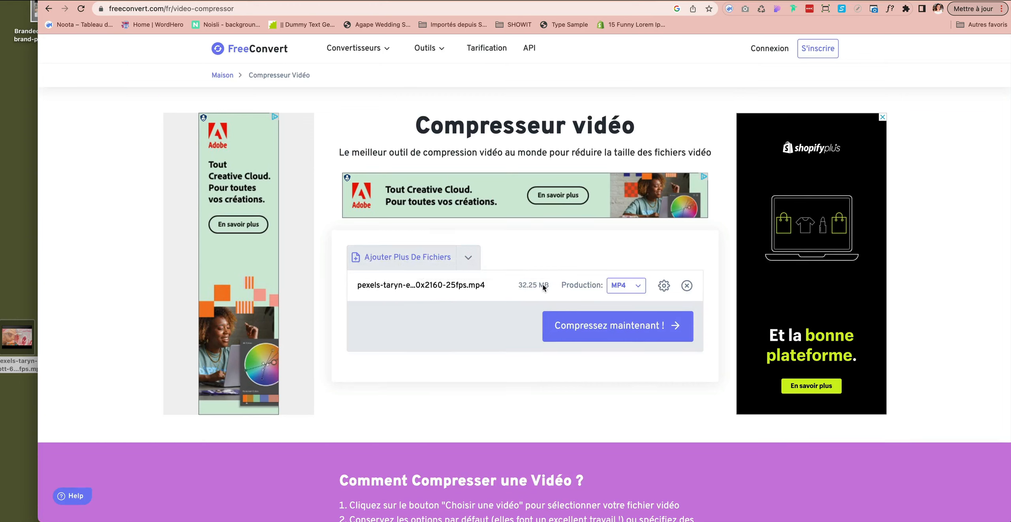
click(665, 286)
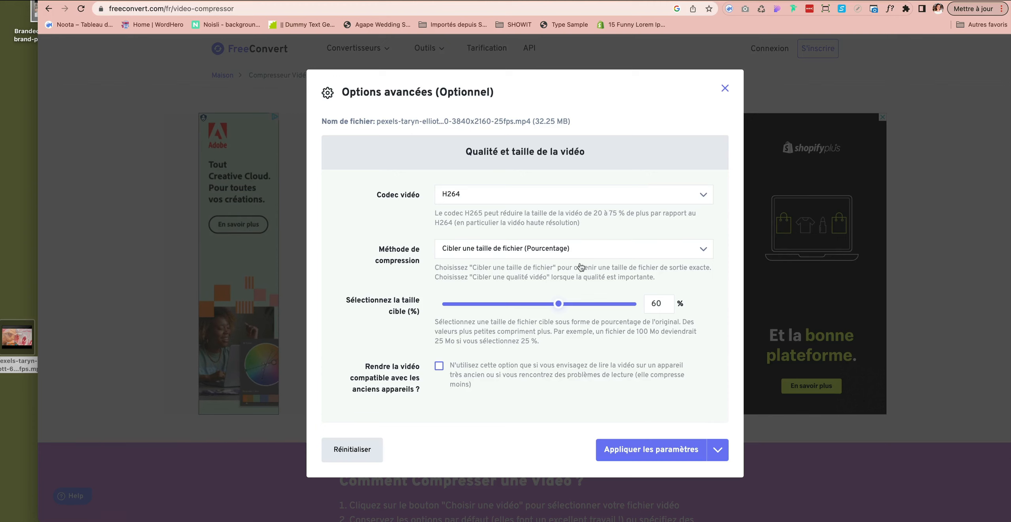
click(582, 249)
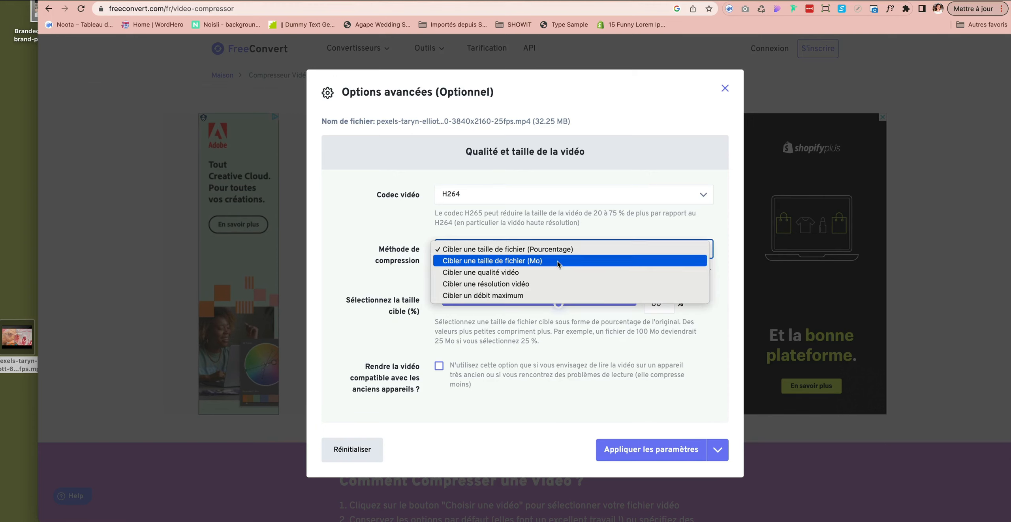
click(524, 261)
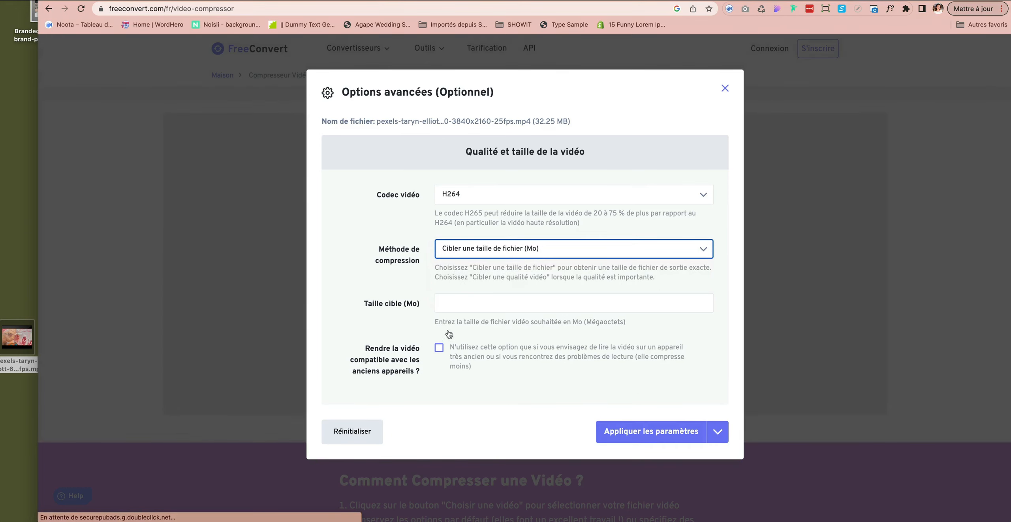
click(469, 301)
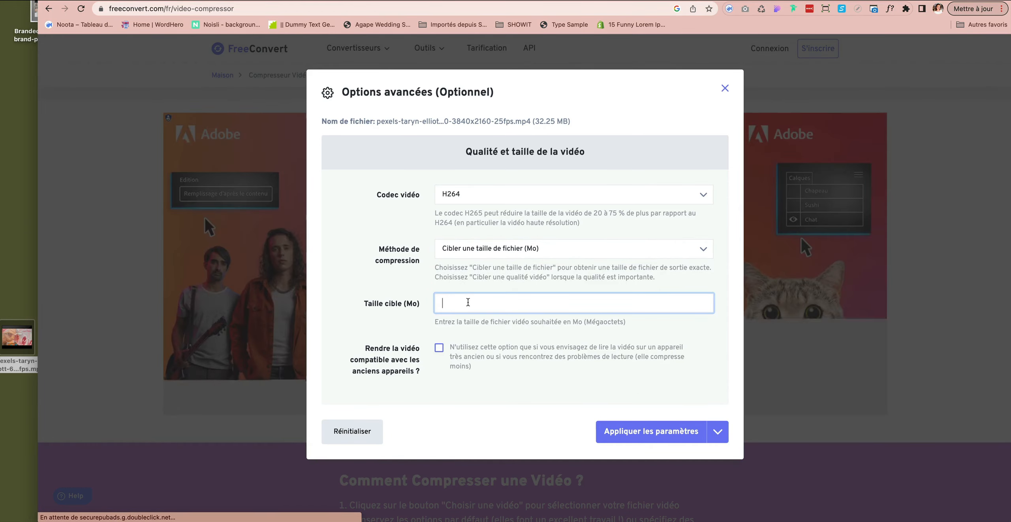
text(3)
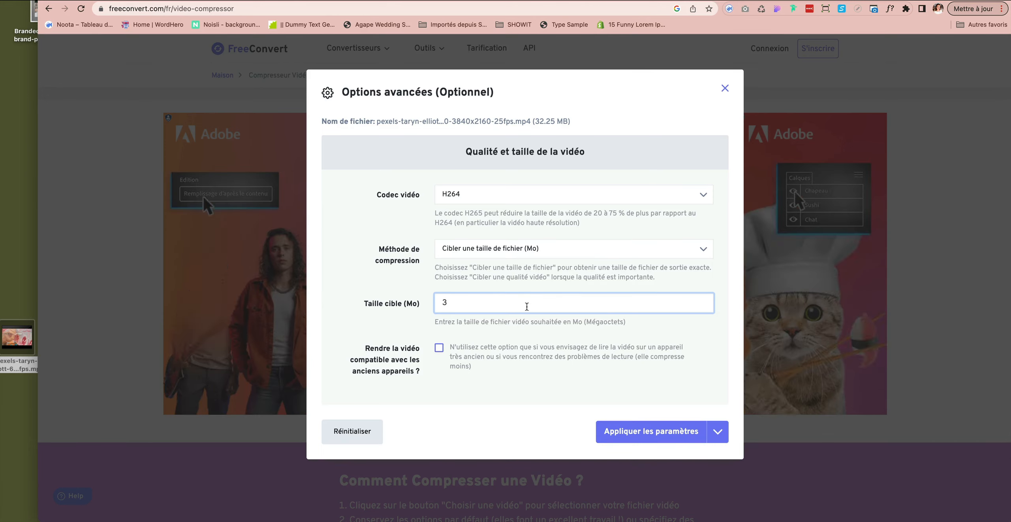
click(680, 433)
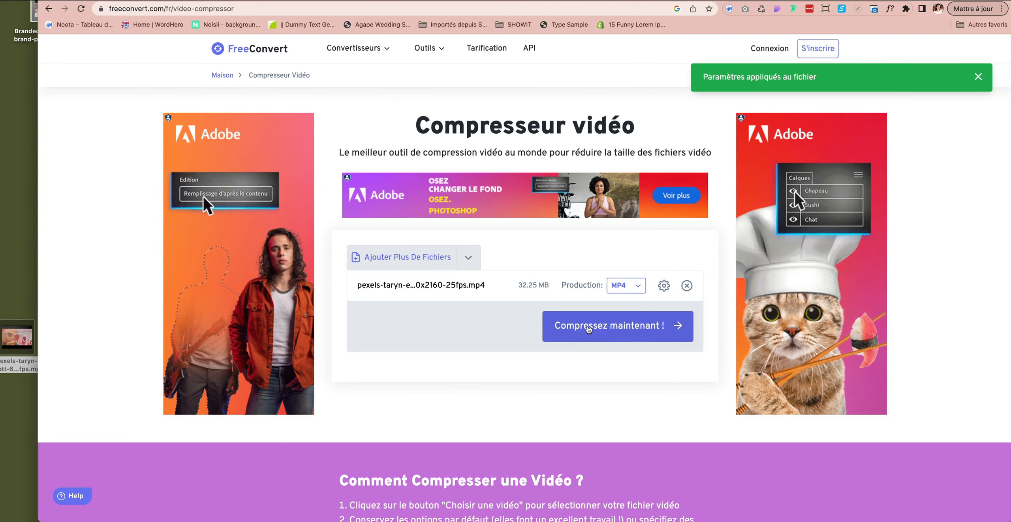
click(587, 326)
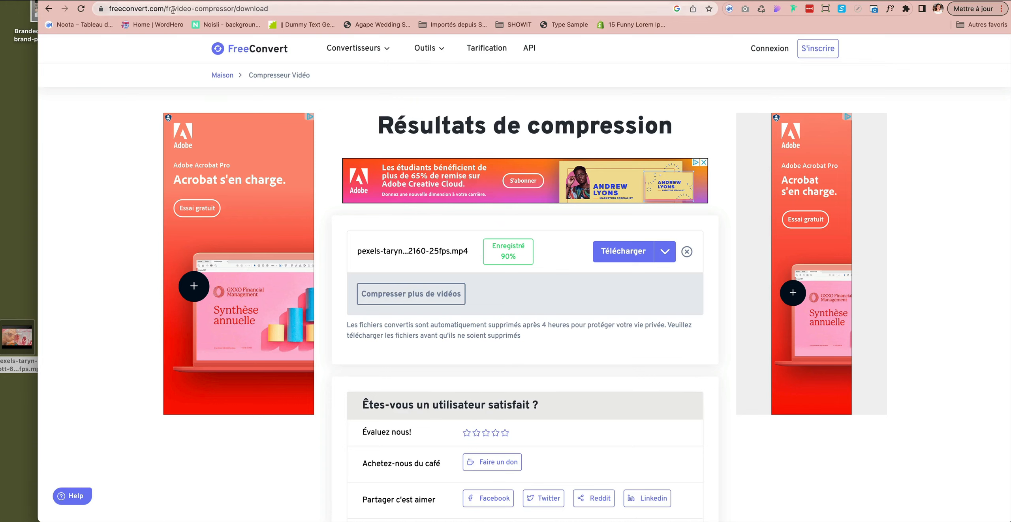
Download the compressed video and save it to the Desktop (Bureau) with "3" added at the start of its file name
mouse_move(509, 252)
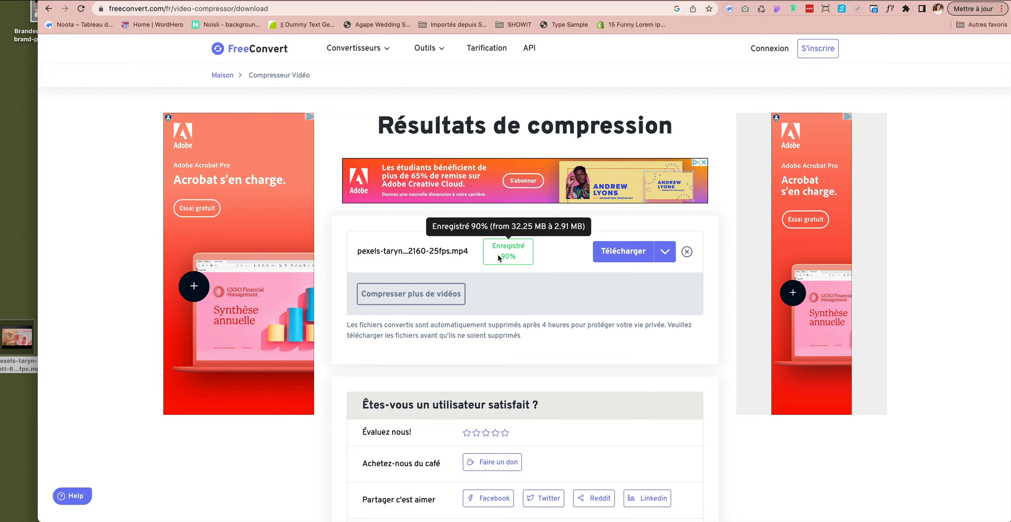
click(619, 255)
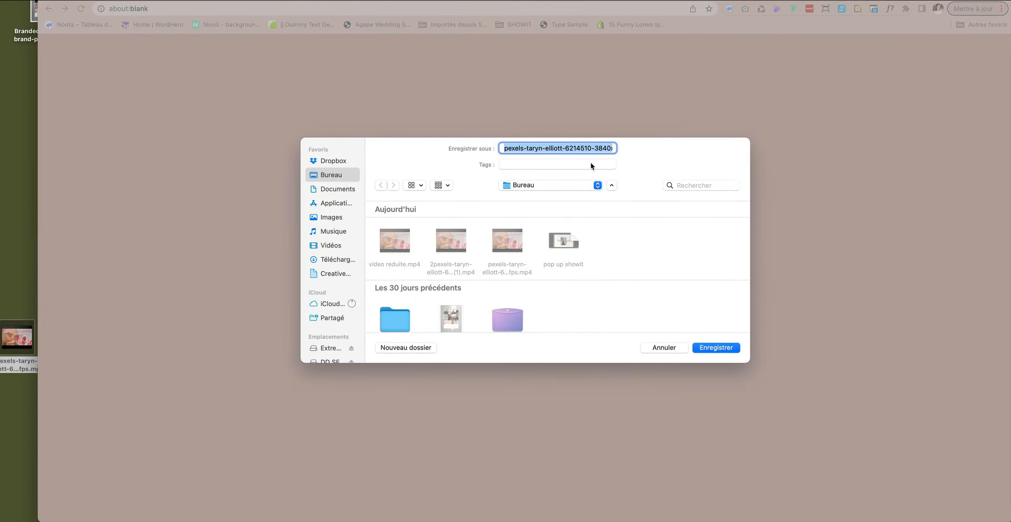
click(546, 148)
click(506, 149)
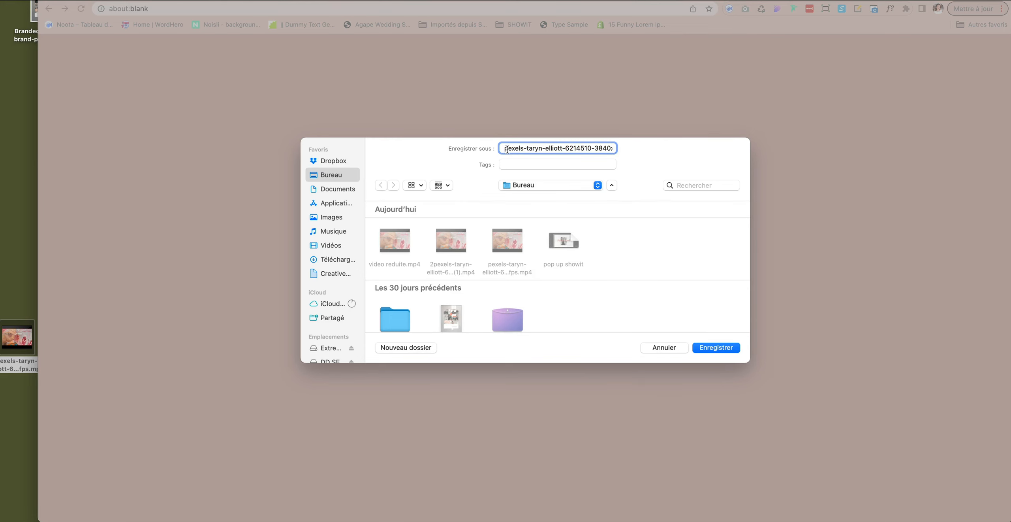
text(3)
click(720, 347)
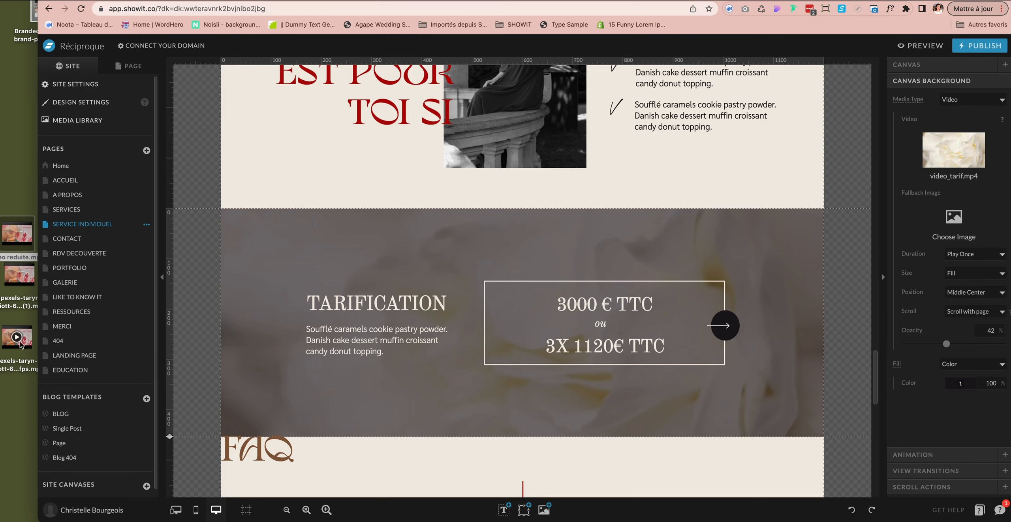
Play the compressed video whose name starts with "3pexels" from the Desktop in a smaller player window to check its quality
mouse_move(30, 286)
drag(28, 242, 27, 226)
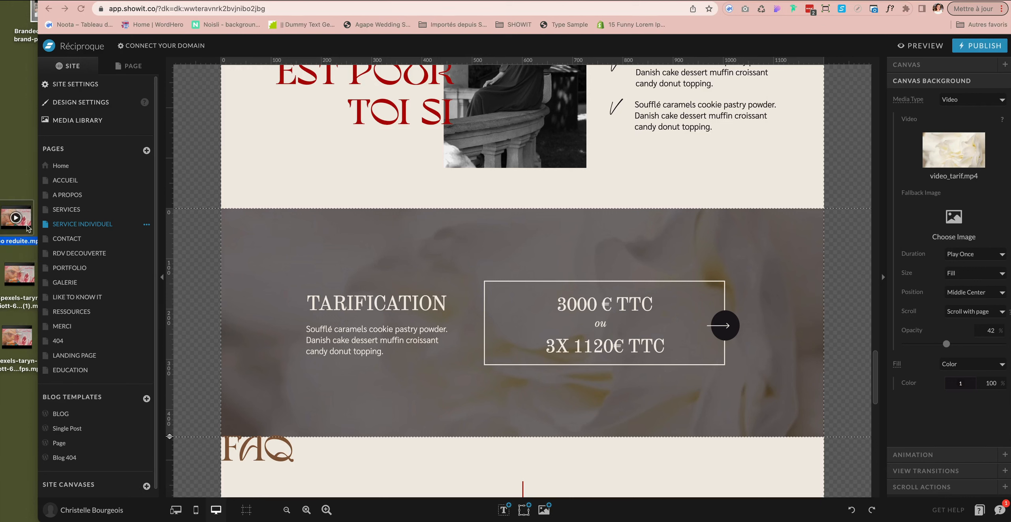
mouse_move(30, 277)
double_click(31, 282)
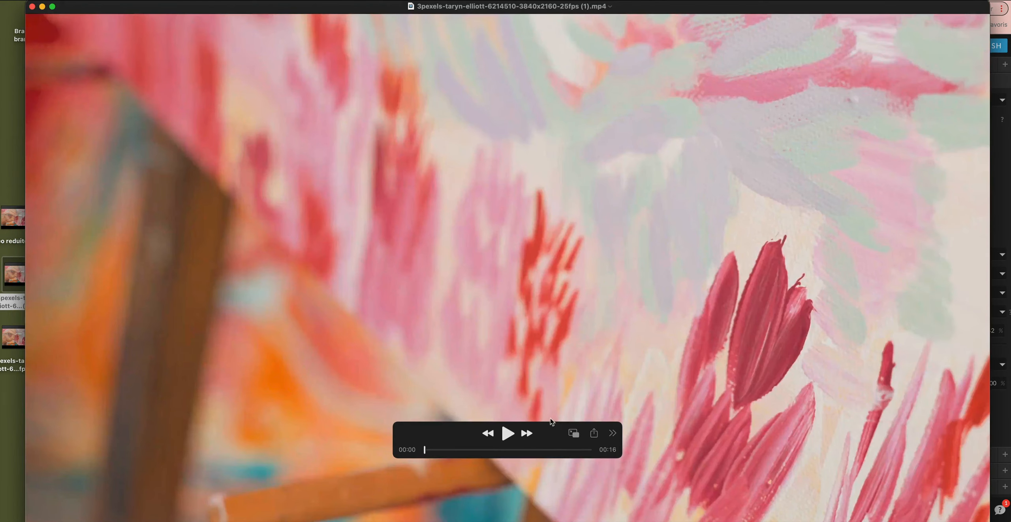
click(508, 434)
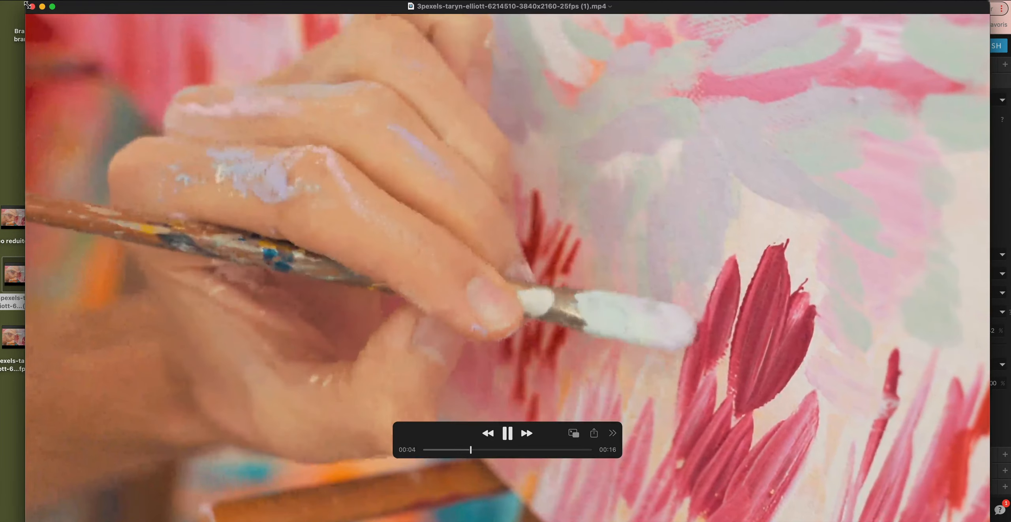
drag(28, 9, 305, 158)
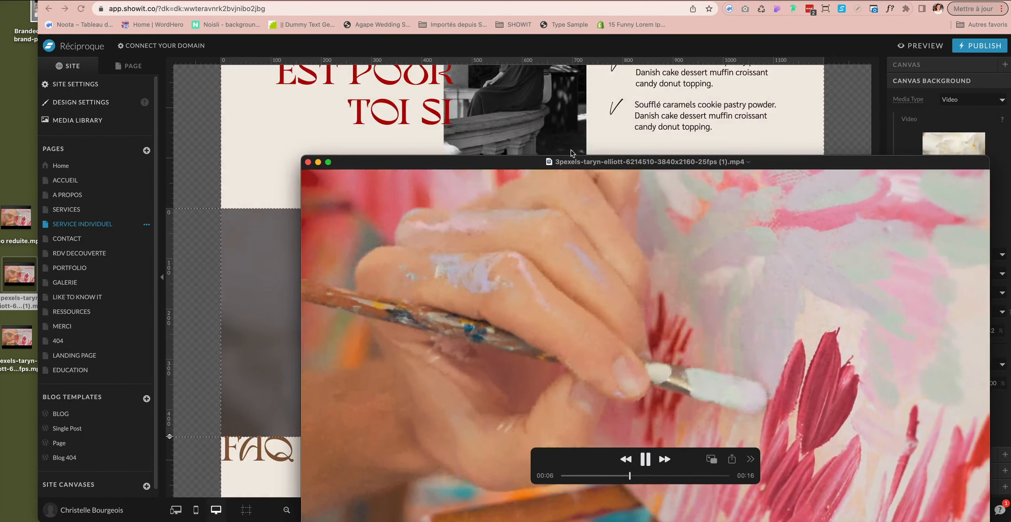
drag(616, 159, 471, 77)
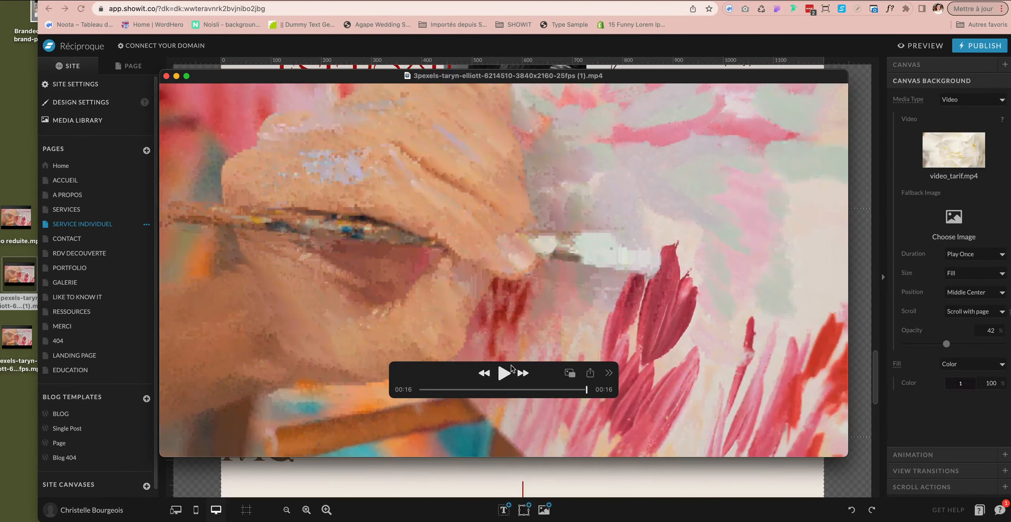
click(503, 373)
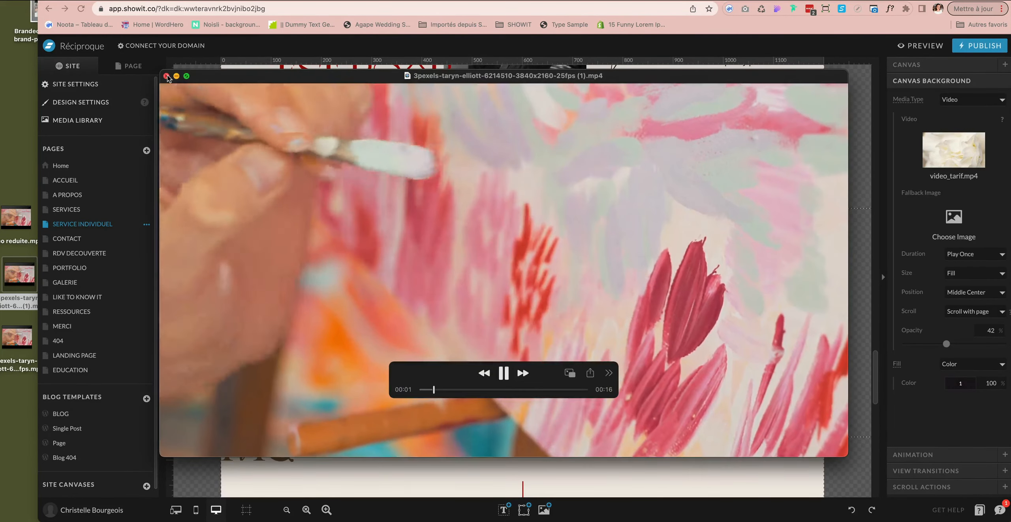
key(super+m)
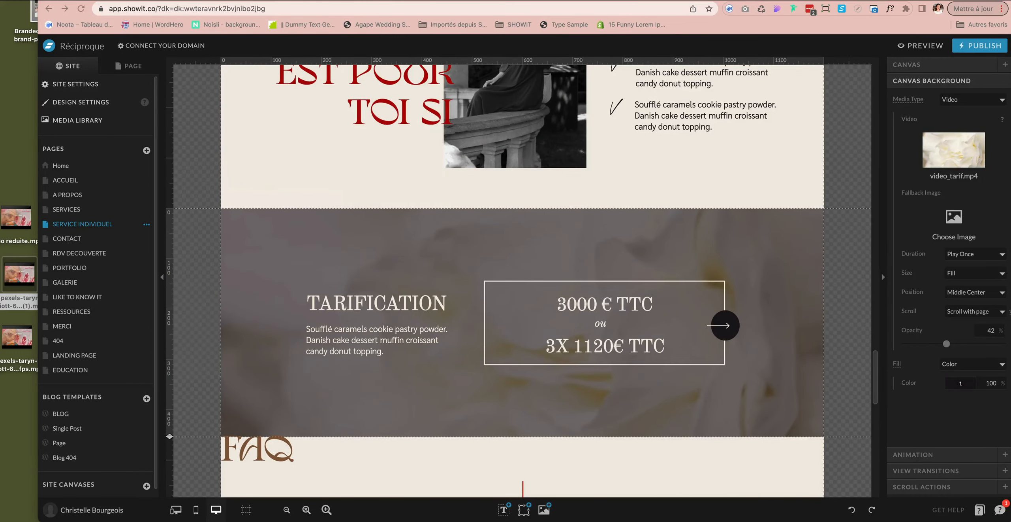
Play the compressed video whose name starts with "2pexels" from the Desktop to check its quality, and close it
key(ctrl+Tab)
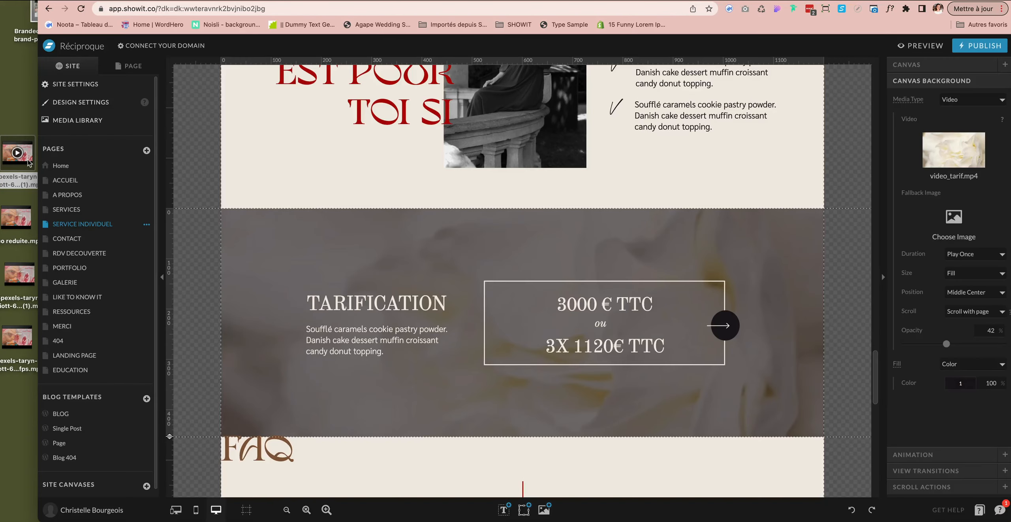
double_click(30, 162)
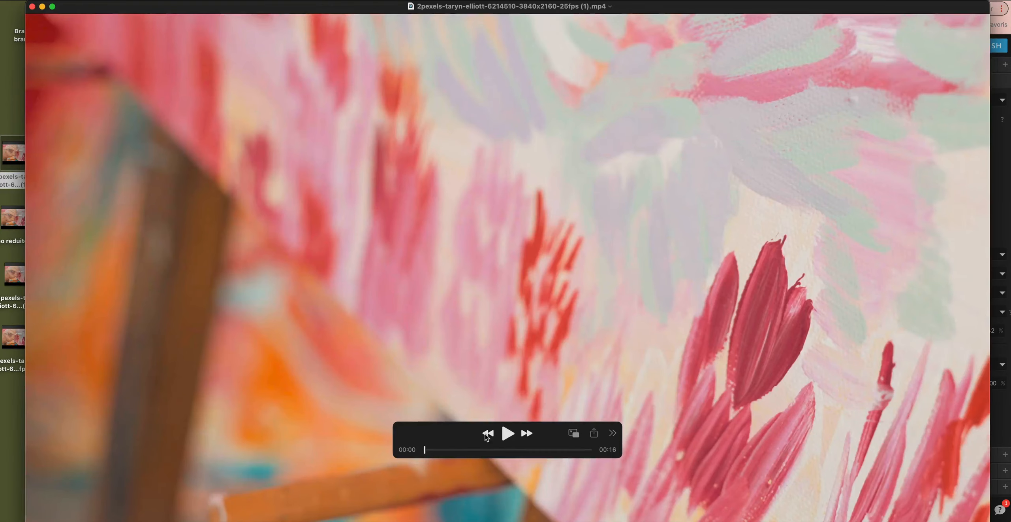
click(509, 435)
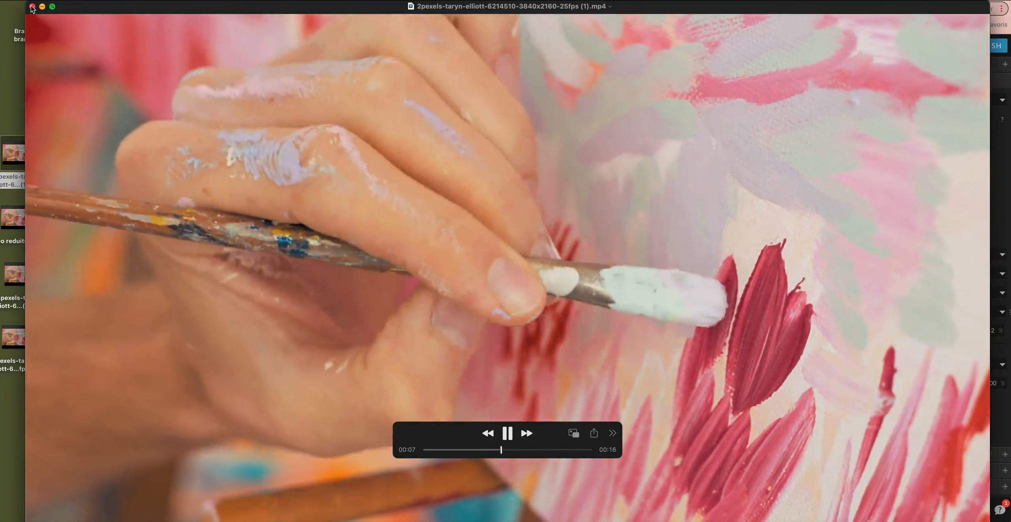
click(32, 7)
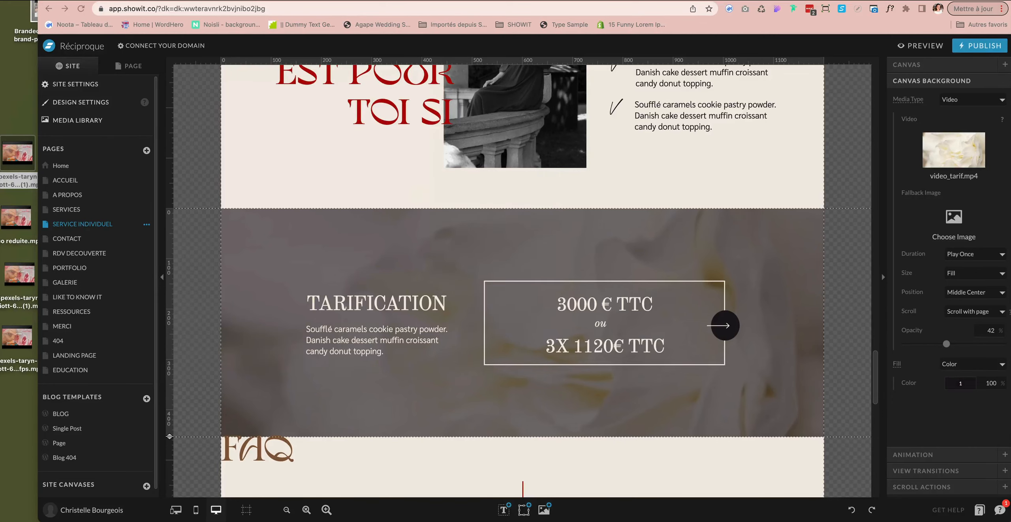
Open "video reduite.mp4" from the Desktop, enlarge the player, play the video to check its quality, and close it
key(ctrl+Tab)
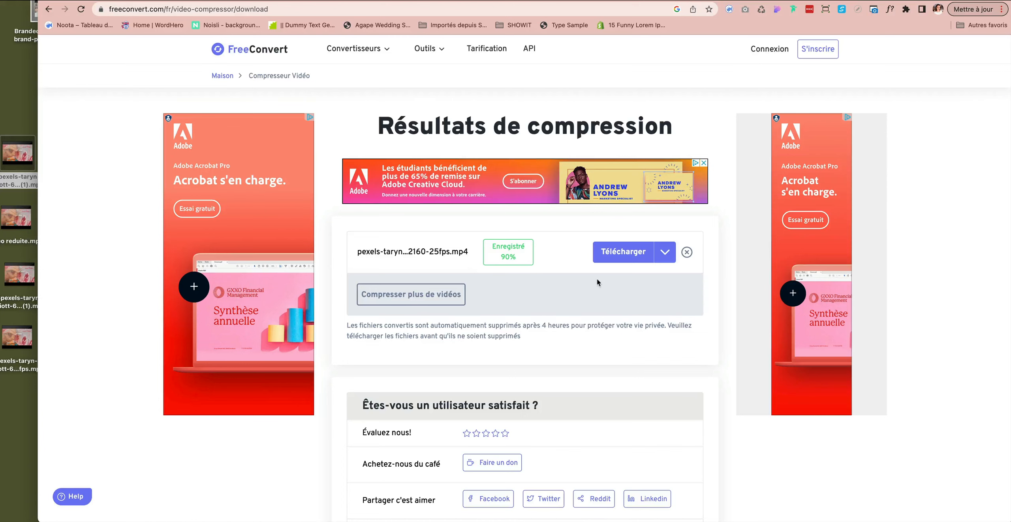
mouse_move(22, 224)
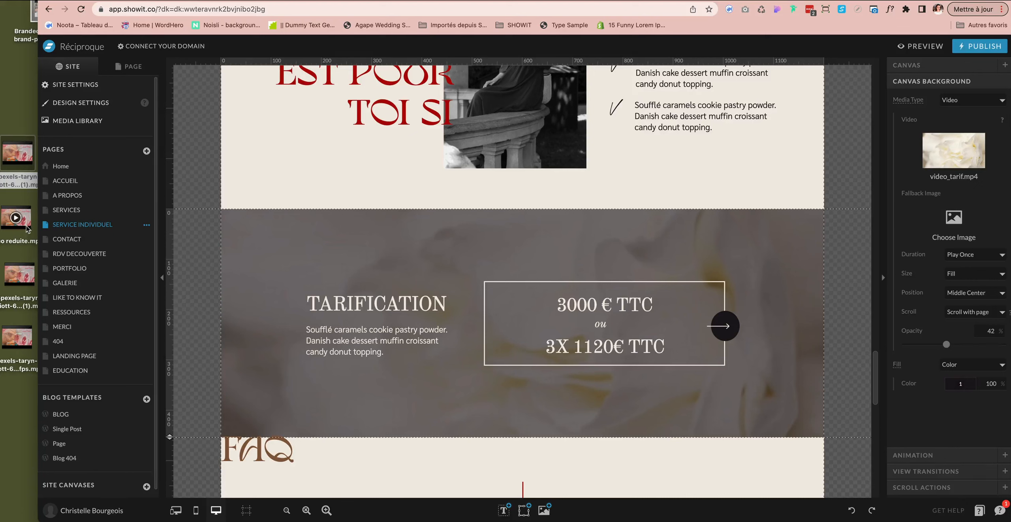
click(27, 228)
double_click(26, 228)
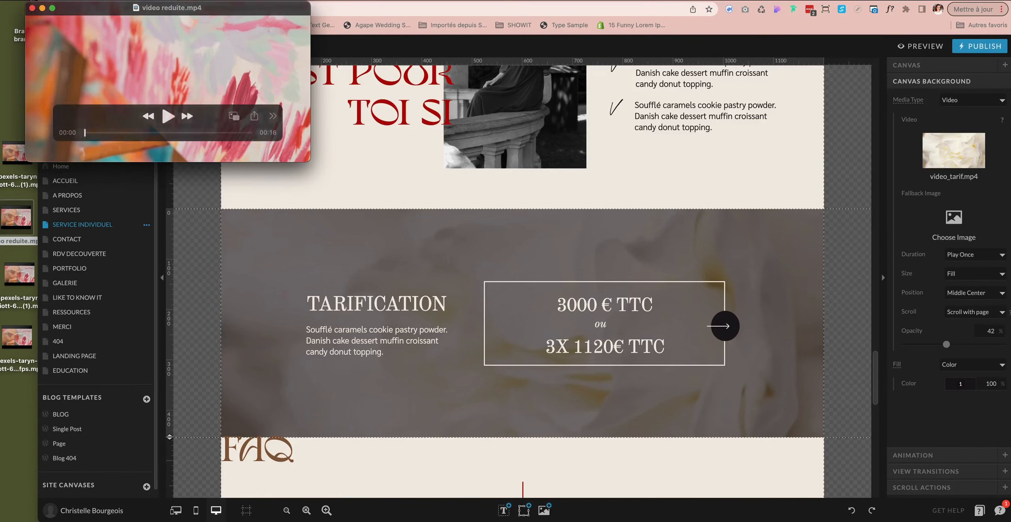
drag(315, 162, 751, 409)
click(389, 324)
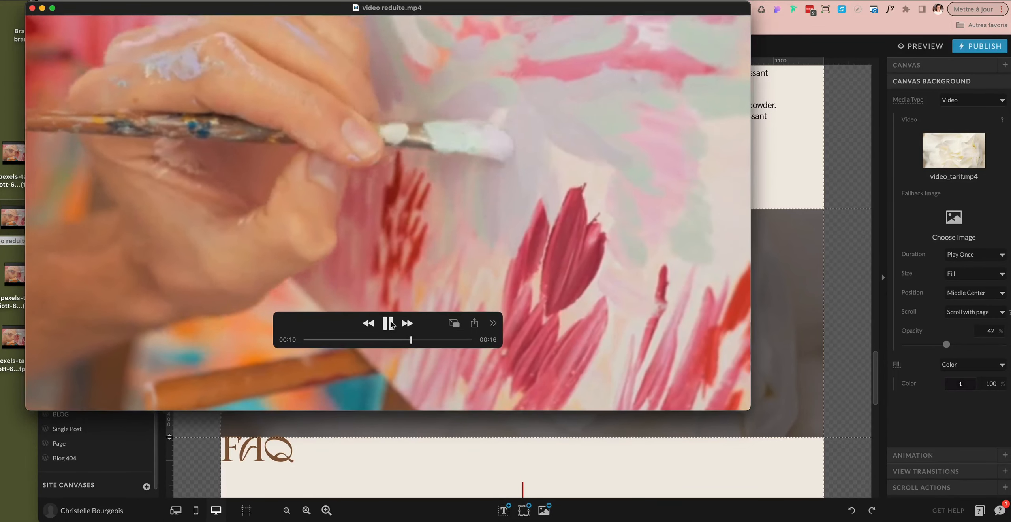
click(391, 324)
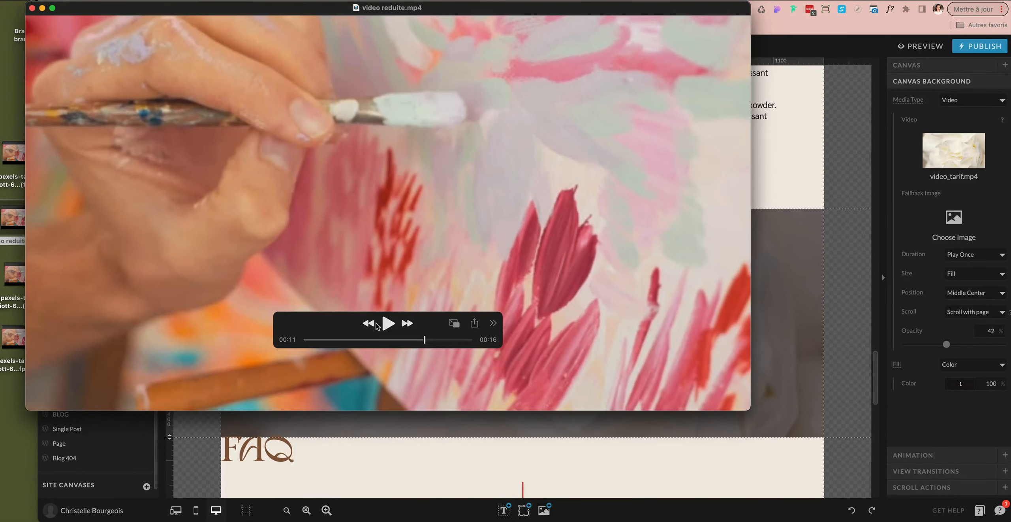
click(32, 7)
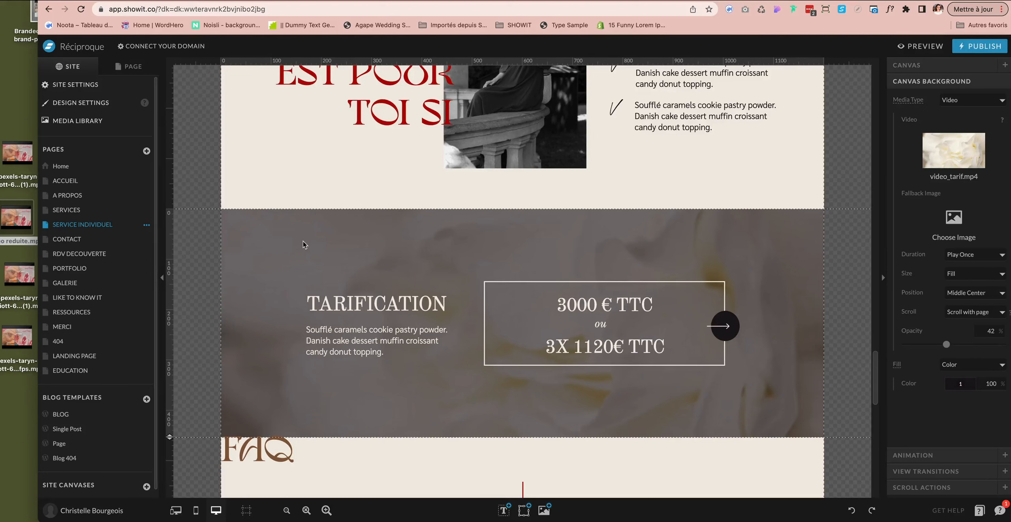
Clear the Investissement canvas's current background video and set its background media type to Video again
click(131, 67)
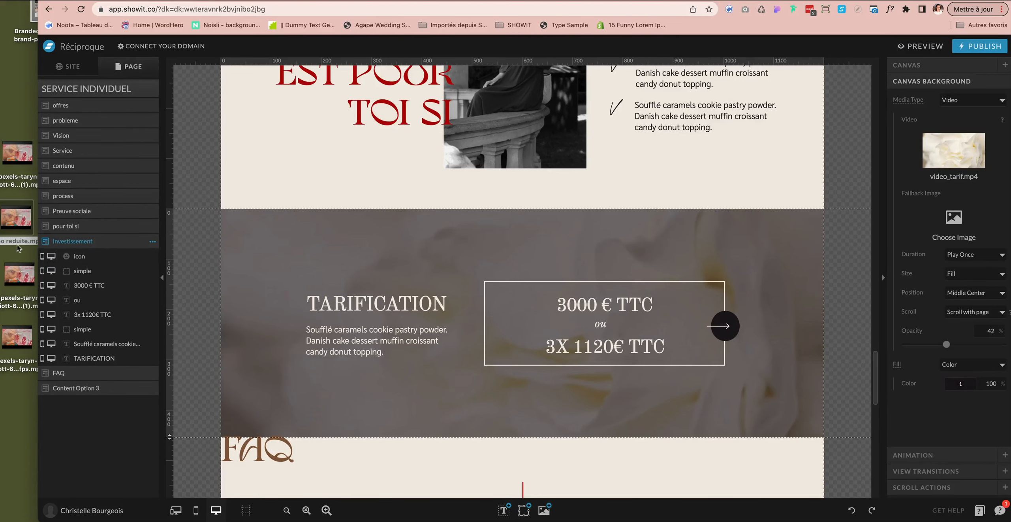
click(117, 243)
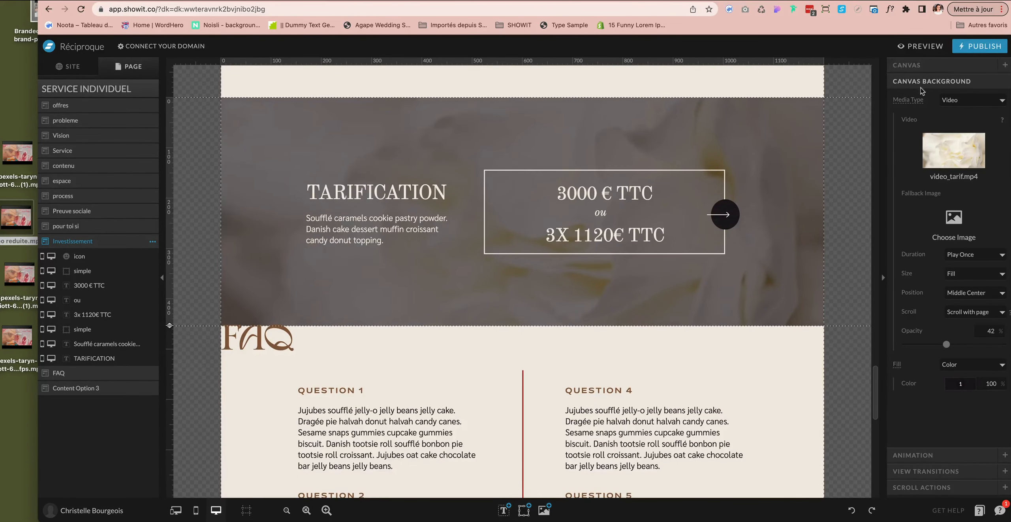
click(962, 102)
click(962, 83)
click(961, 101)
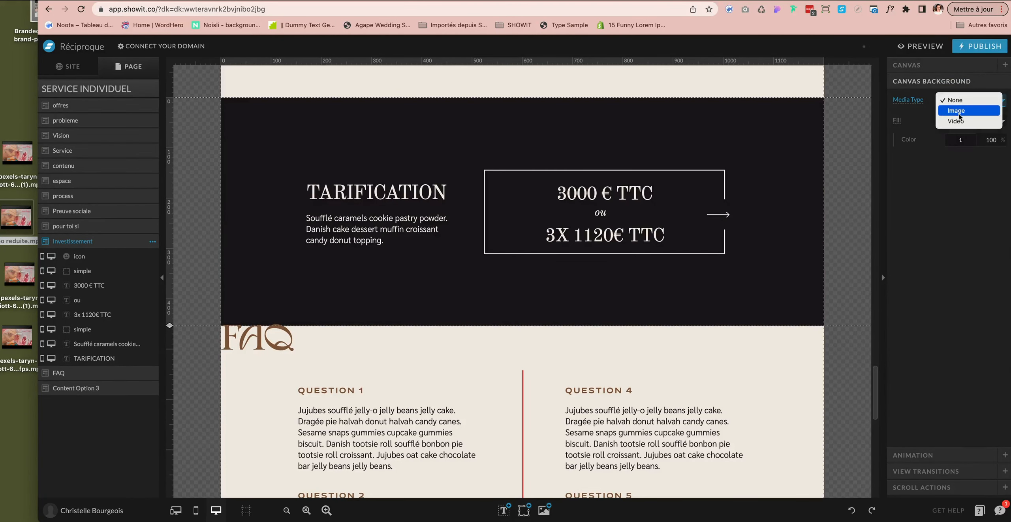
click(961, 113)
click(964, 101)
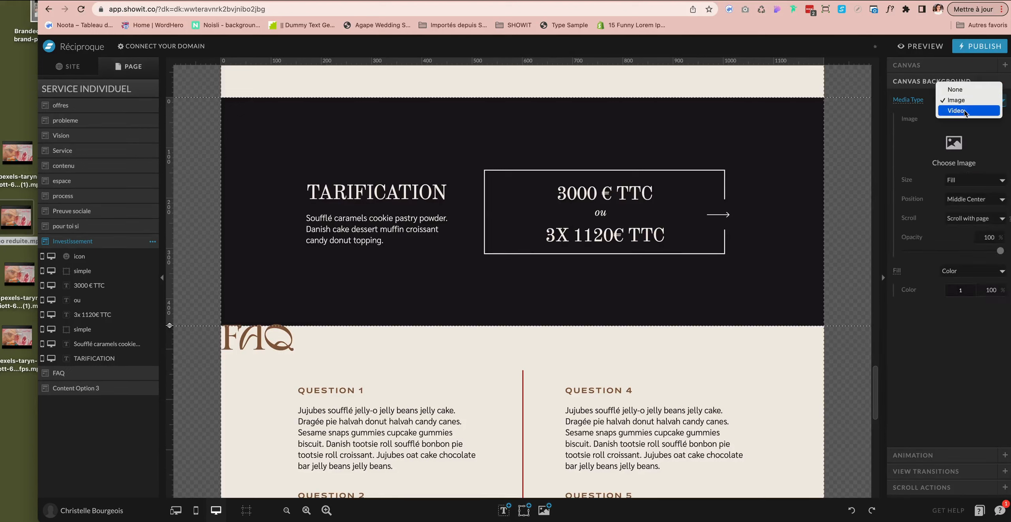
click(965, 112)
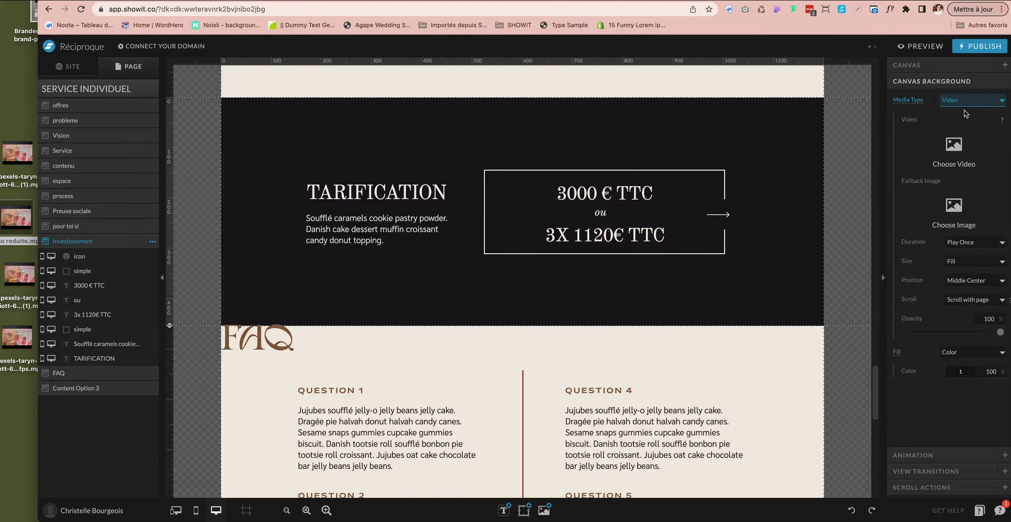
Upload "video reduite.mp4" from the Desktop to the media library and choose it as the Investissement canvas's background video
click(956, 151)
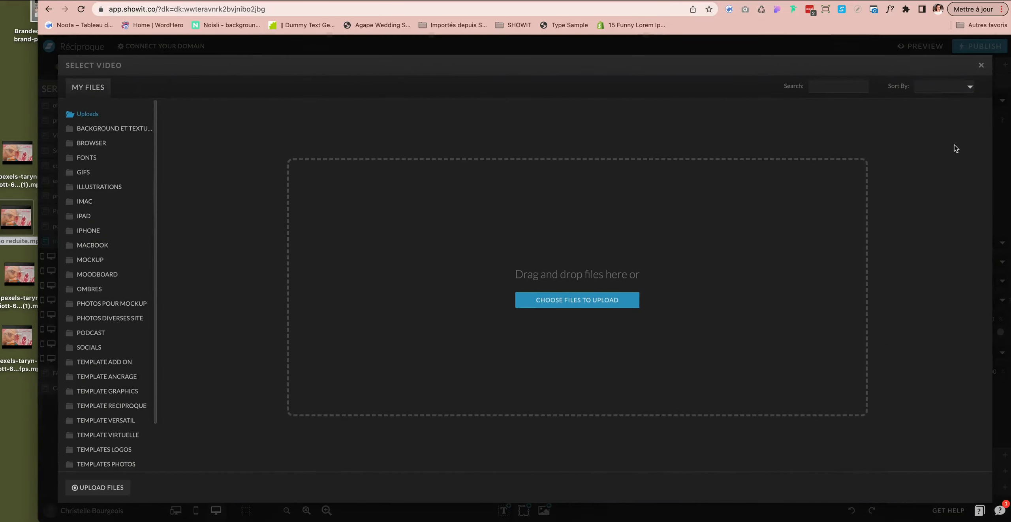
mouse_move(30, 218)
drag(30, 218, 497, 242)
click(219, 181)
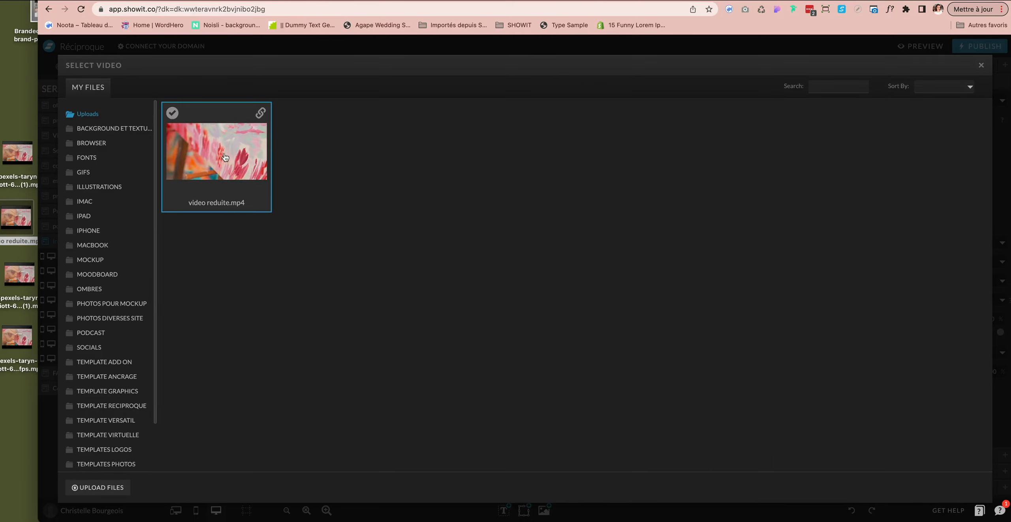
click(226, 154)
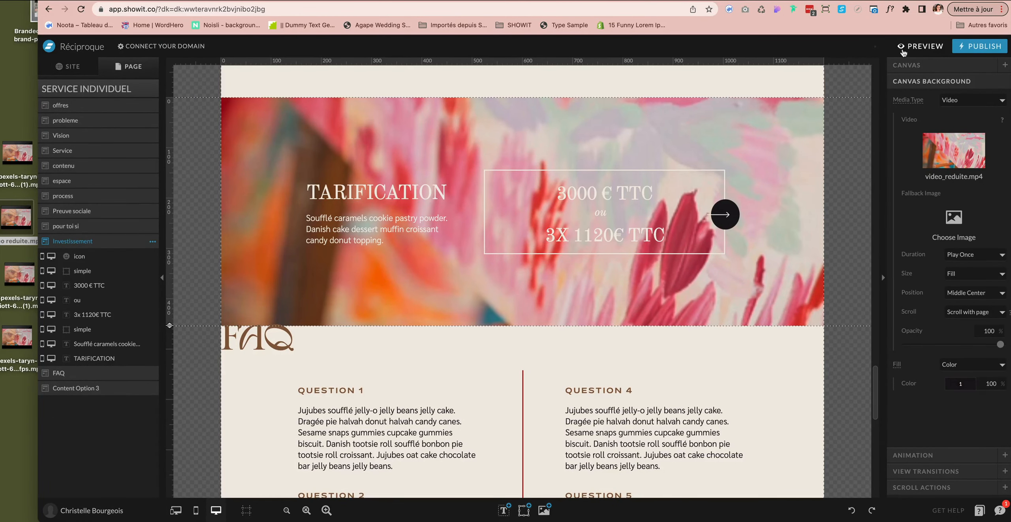
Preview the SERVICE INDIVIDUEL page down to the TARIFICATION section to check the background video, and close the preview
click(921, 46)
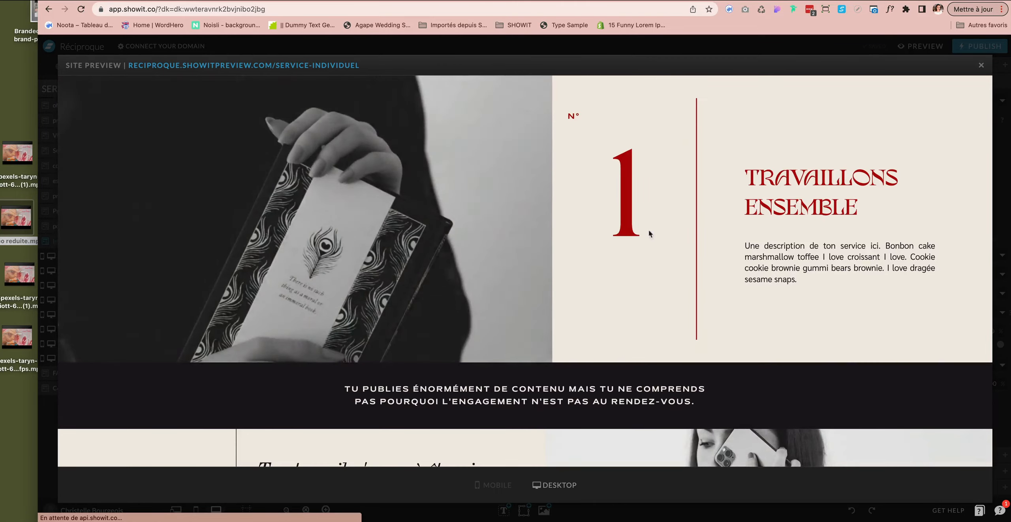
scroll(544, 236, down, 10)
scroll(544, 237, down, 18)
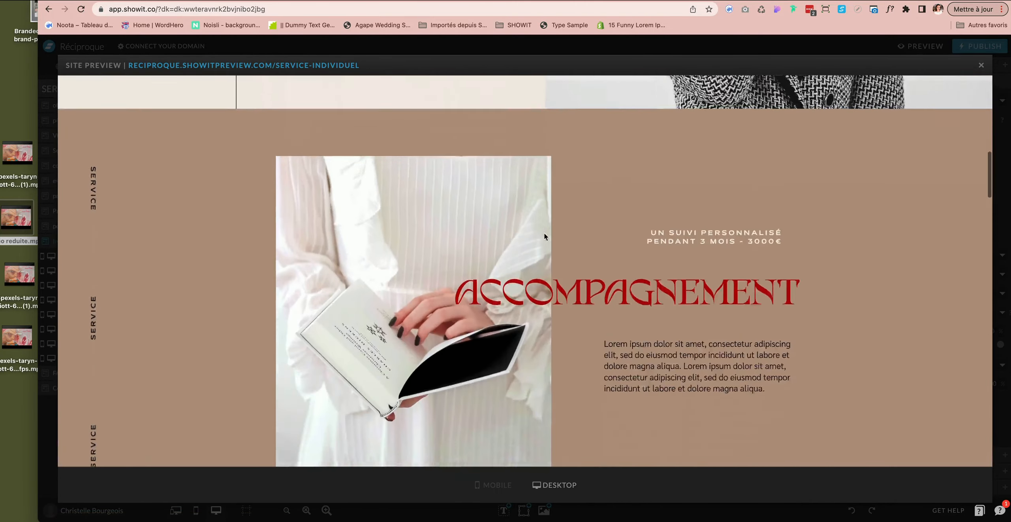
scroll(544, 236, down, 15)
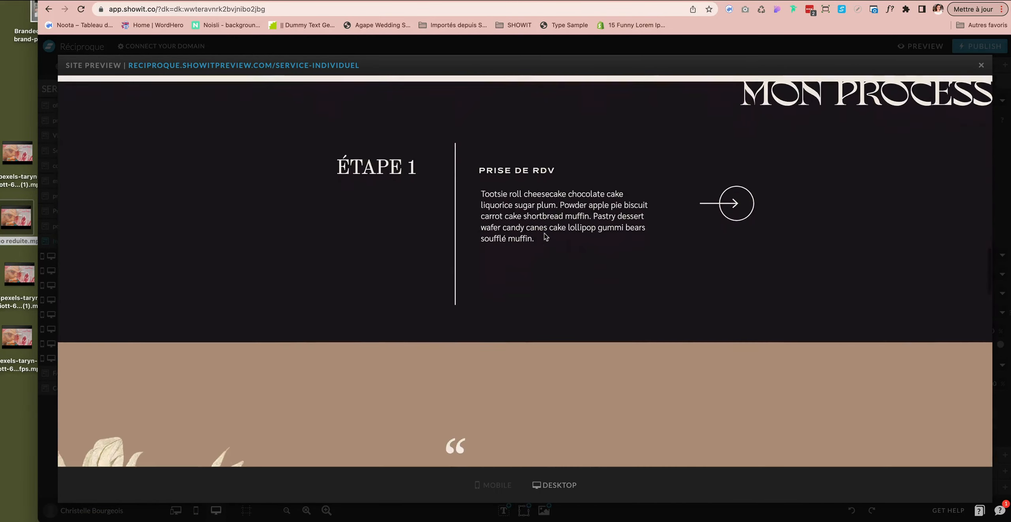
scroll(544, 236, down, 9)
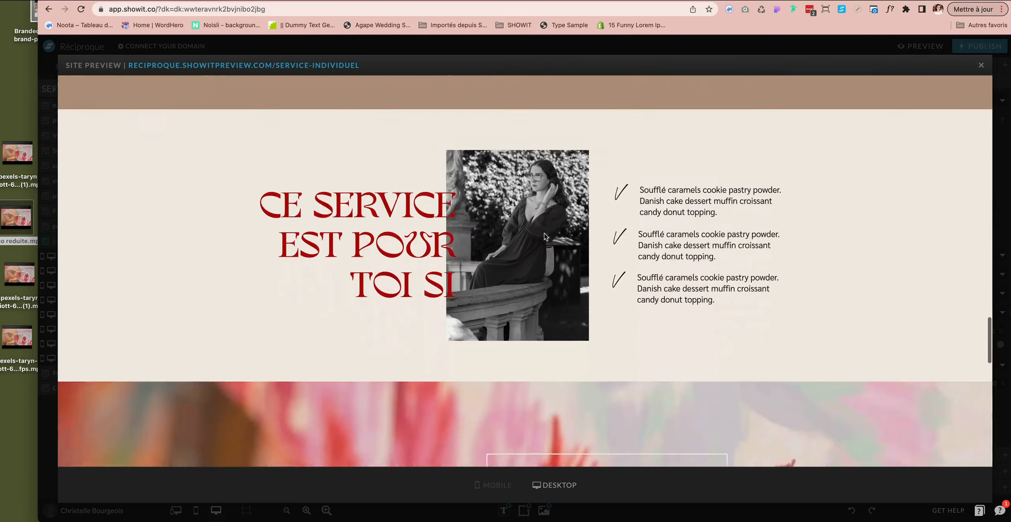
scroll(545, 236, up, 1)
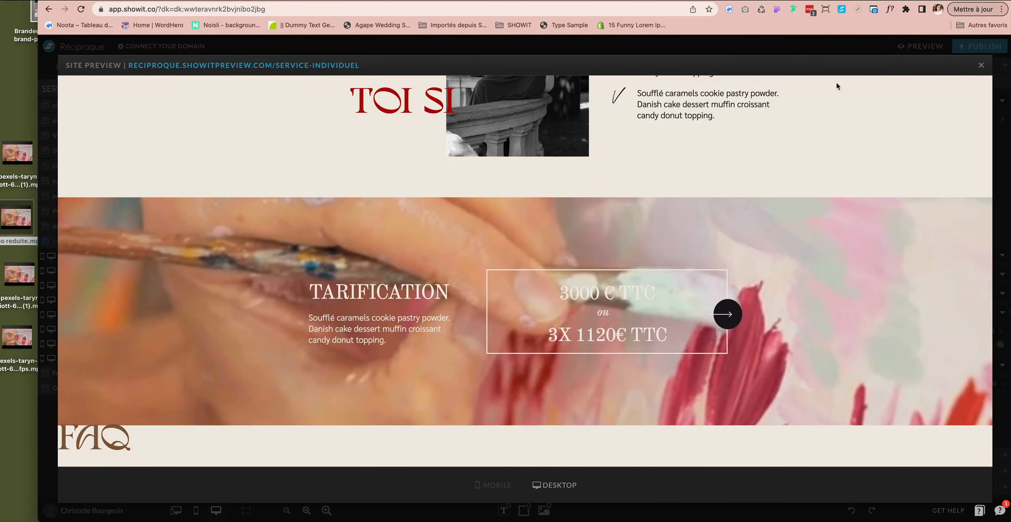
click(982, 67)
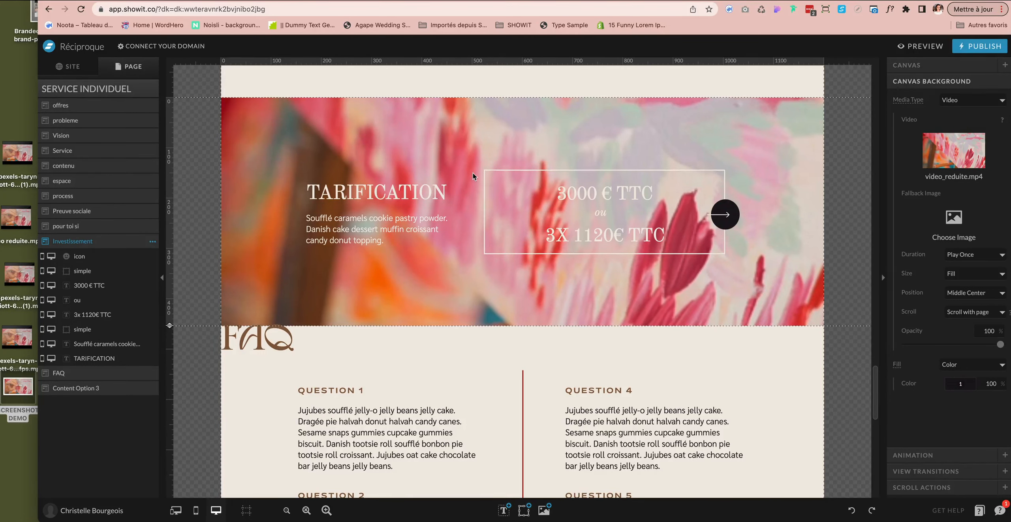
Check the Desktop's SCREENSHOT DEMO image, upload it to the TEMPLATE RECIPROQUE folder, and choose it as the Investissement background video's fallback image
double_click(14, 388)
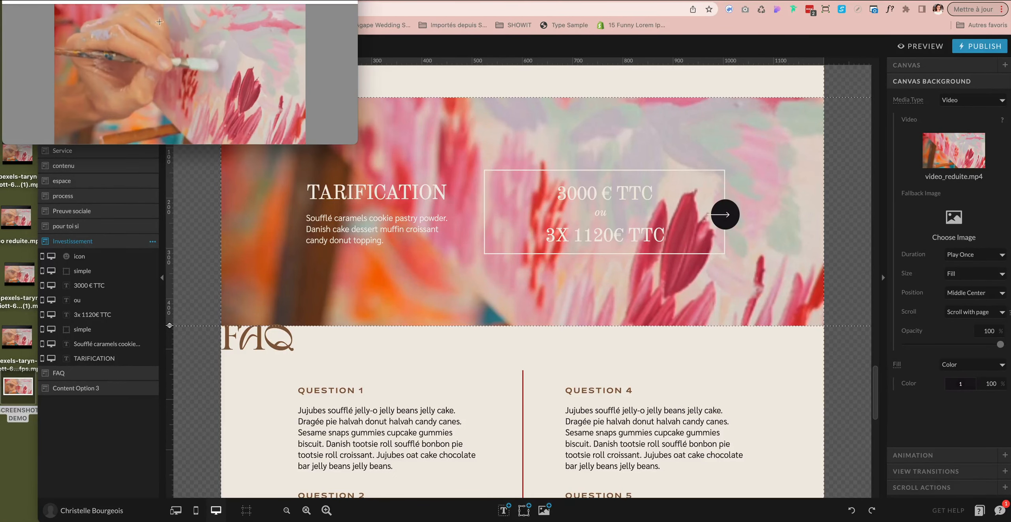
key(space)
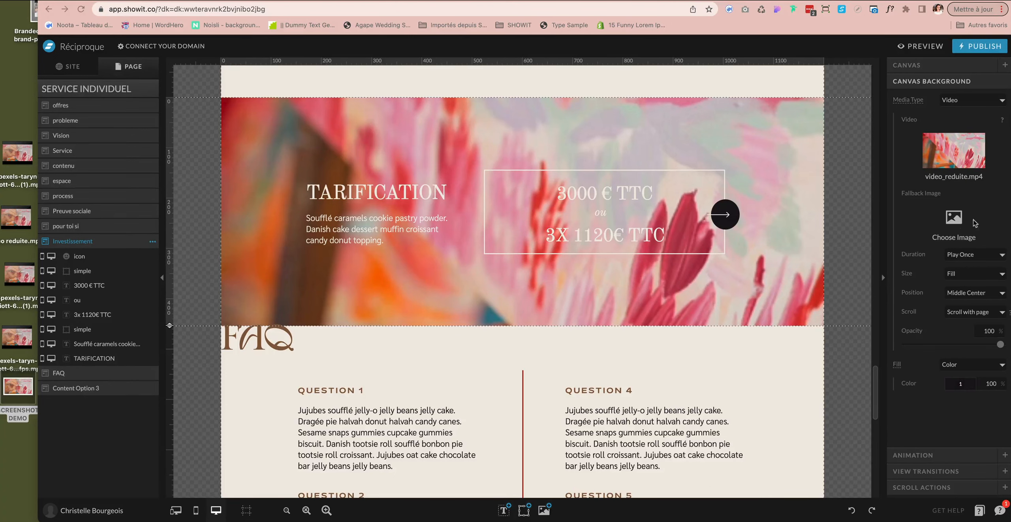
click(957, 222)
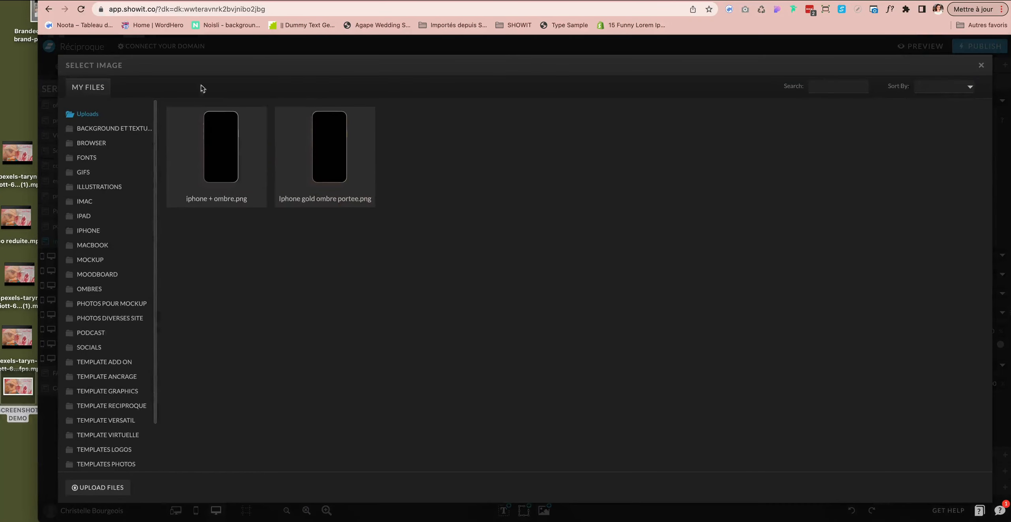
scroll(122, 423, down, 2)
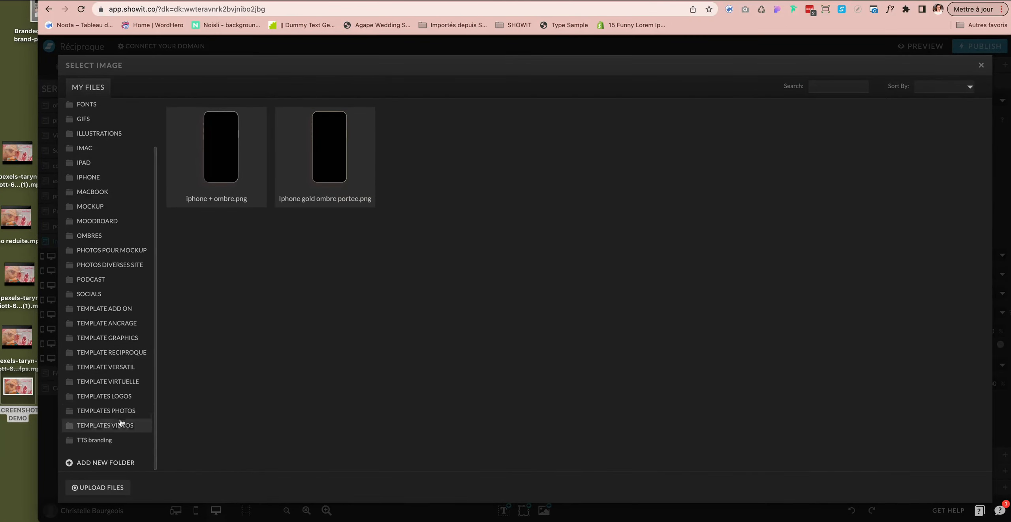
click(125, 352)
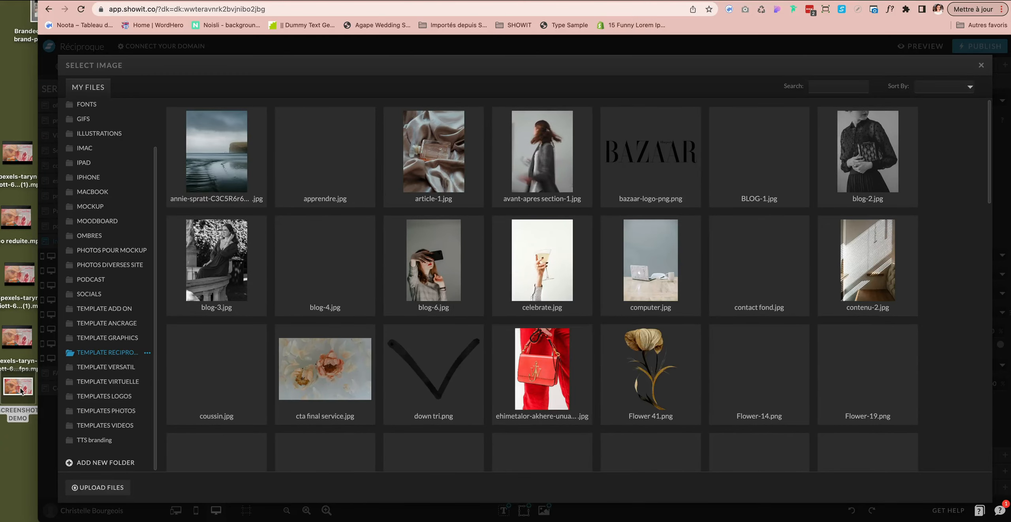
drag(24, 387, 279, 347)
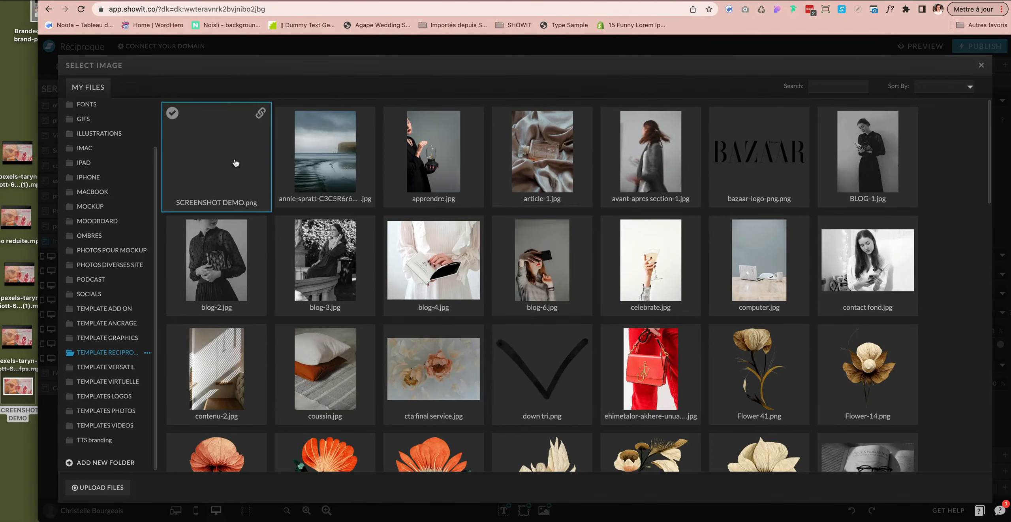
click(236, 163)
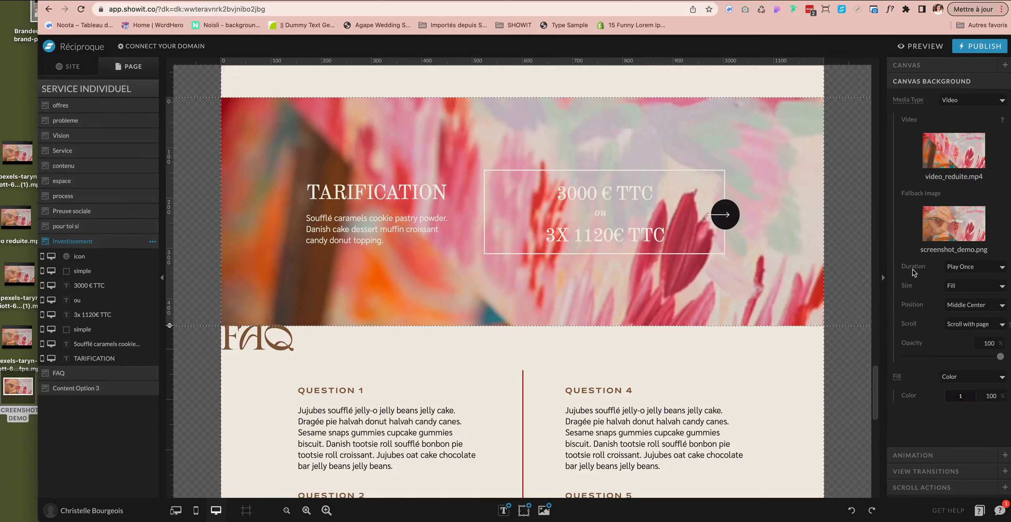
Set the background video's duration to Loop and keep its size on Fill
click(966, 271)
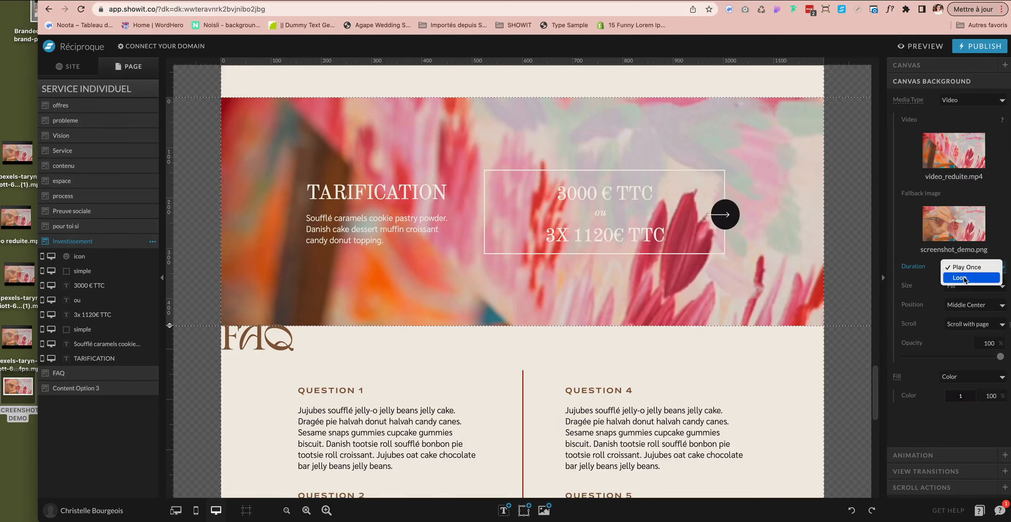
click(955, 279)
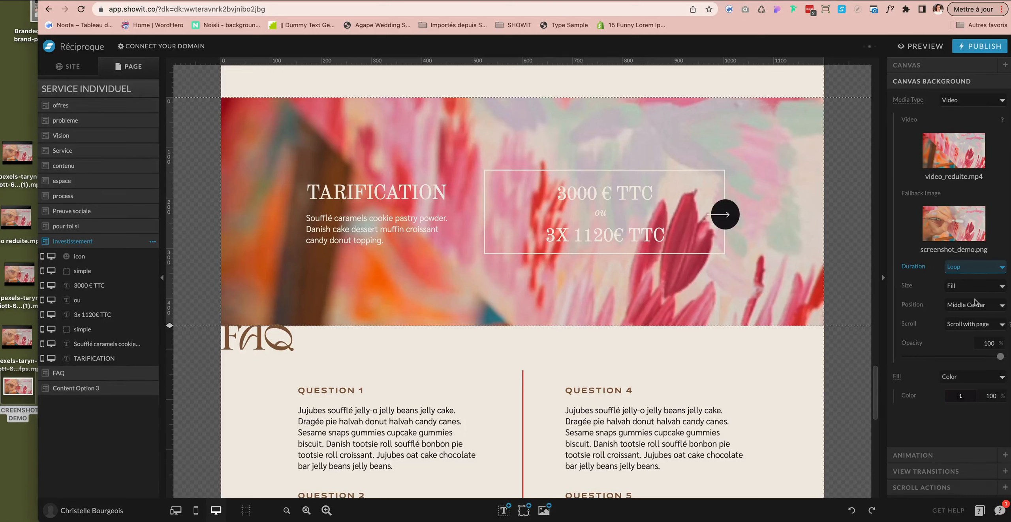
click(949, 287)
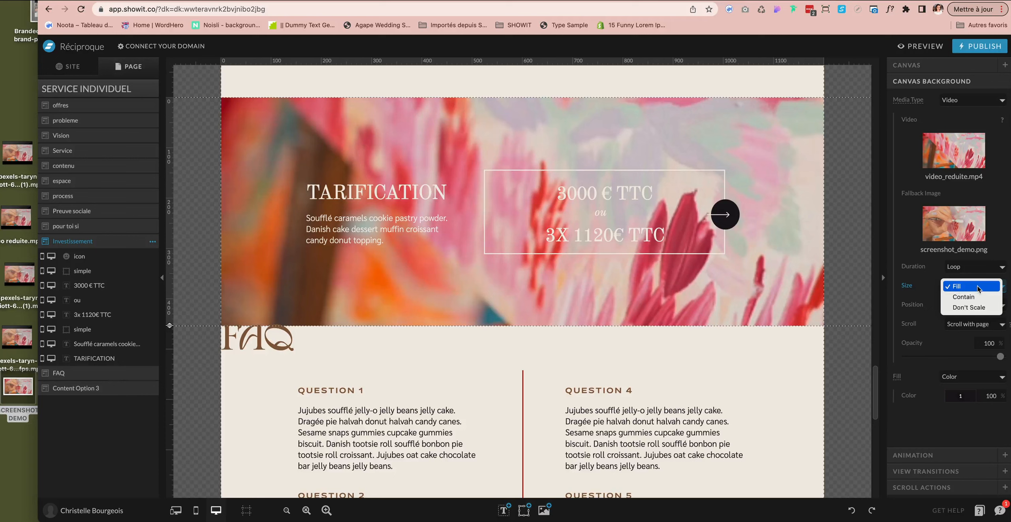
click(858, 219)
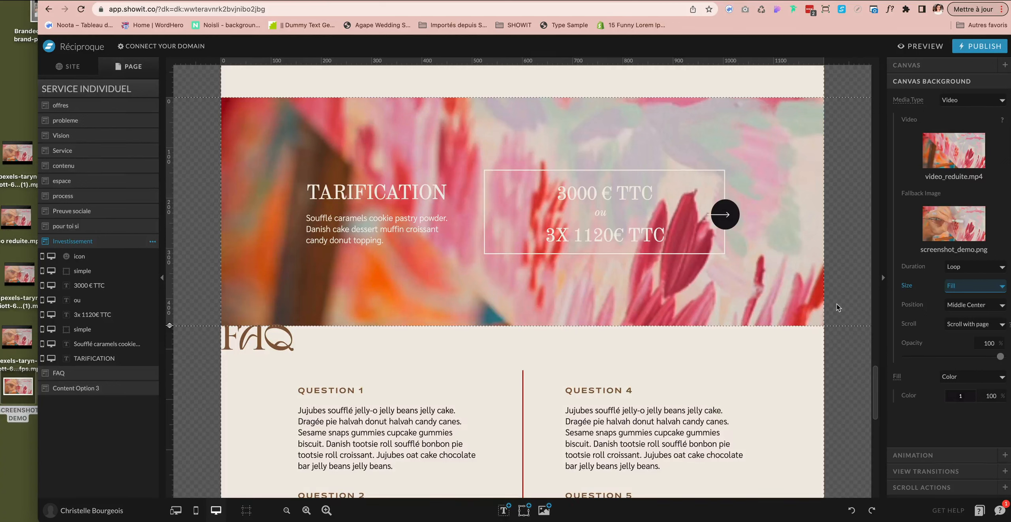
Try the Top Center position for the background video and return it to Middle Center
click(953, 307)
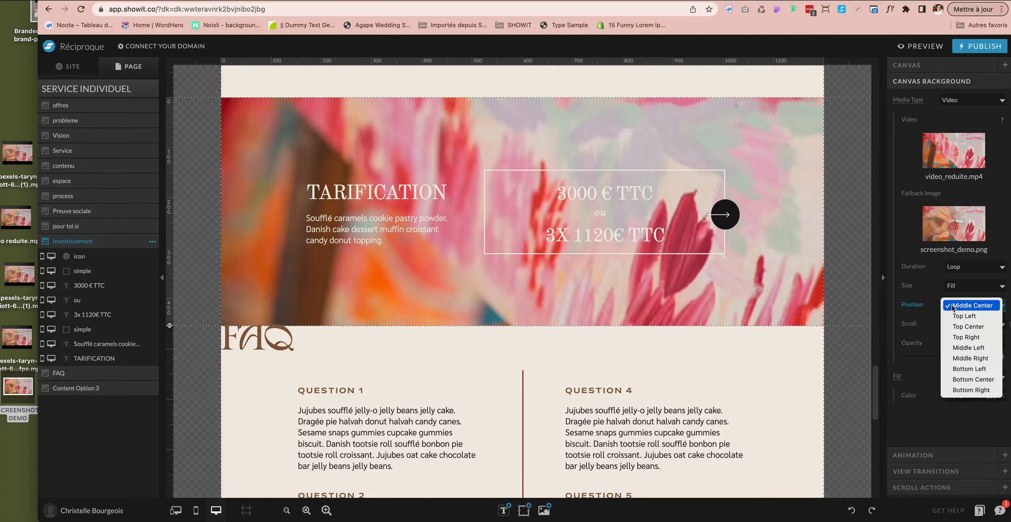
click(964, 326)
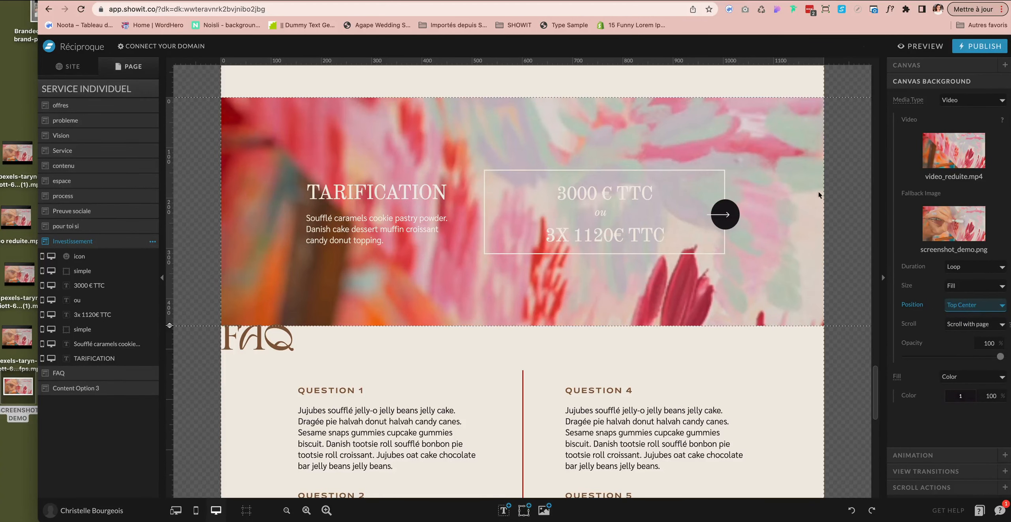
click(981, 307)
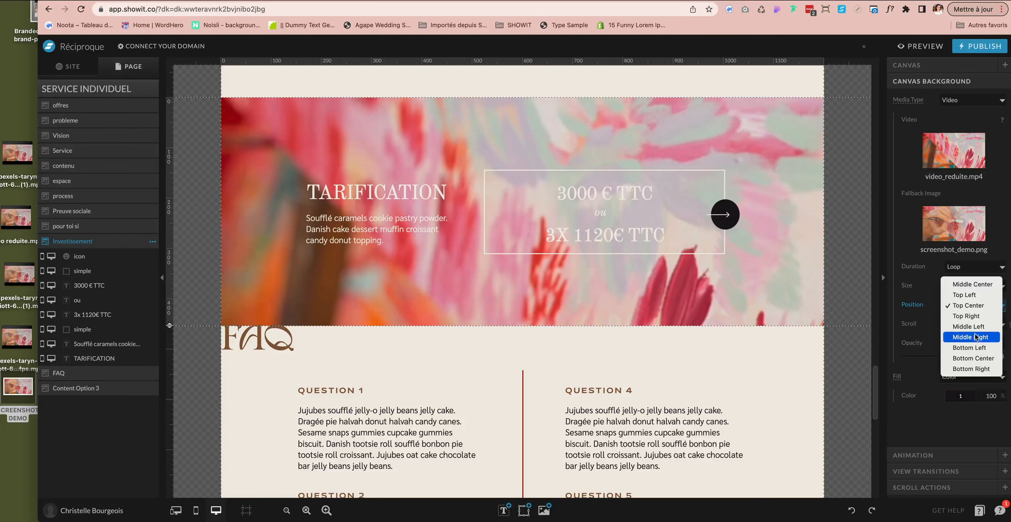
click(972, 284)
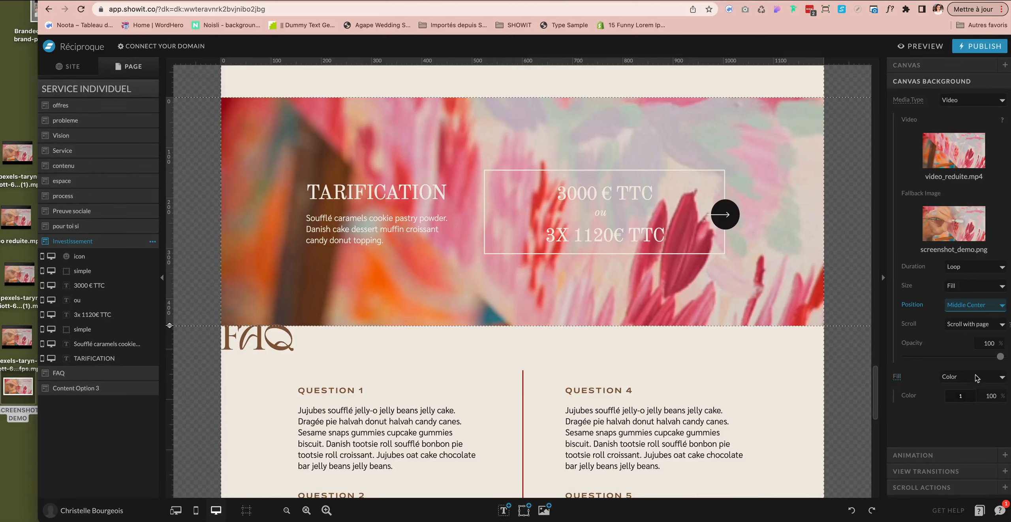
Keep the canvas fill as a solid Color with swatch 1 and lower the background video's opacity to 48%
click(964, 398)
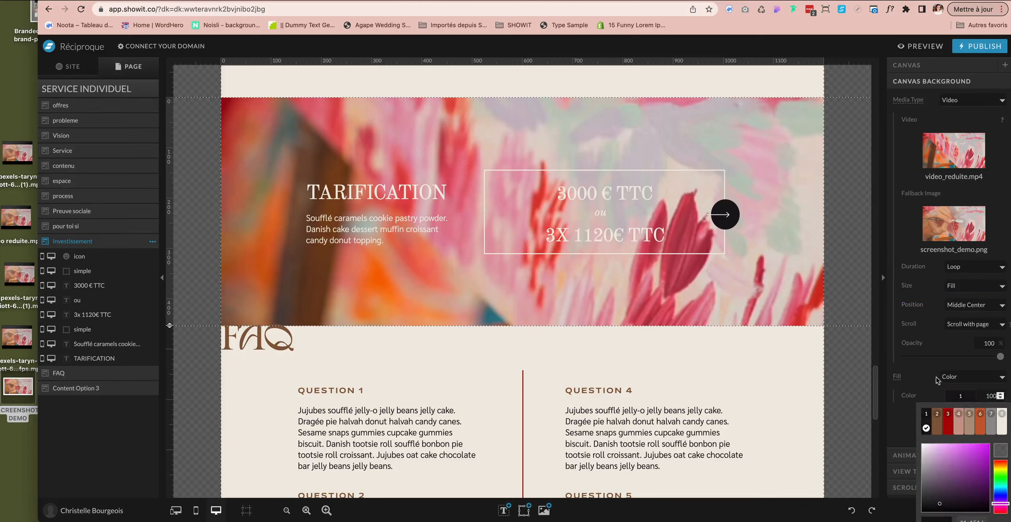
click(970, 378)
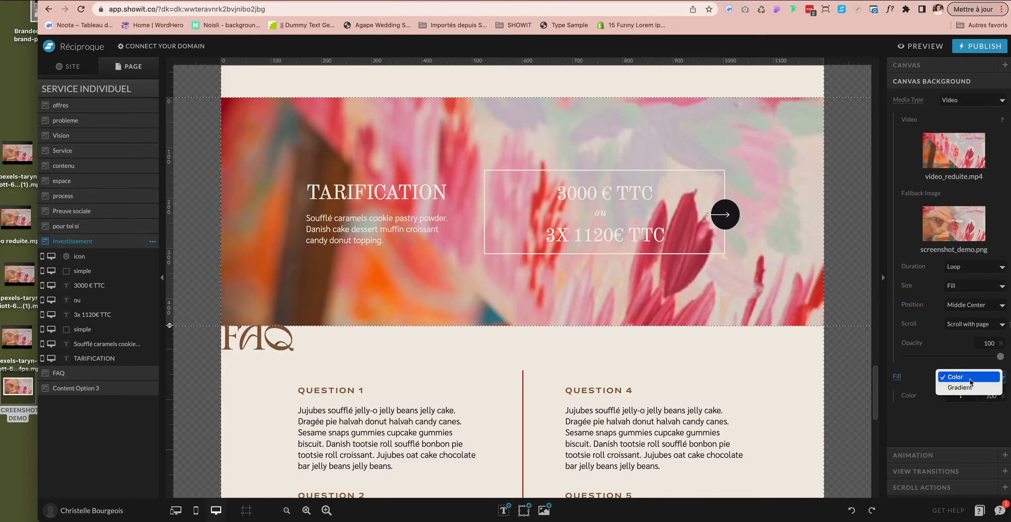
click(970, 378)
click(968, 377)
click(920, 377)
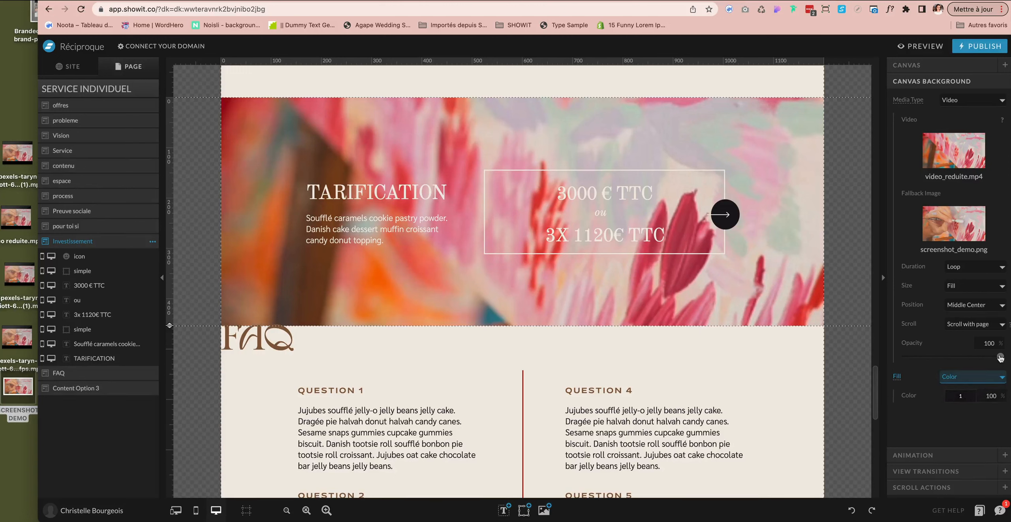
drag(1000, 357, 953, 357)
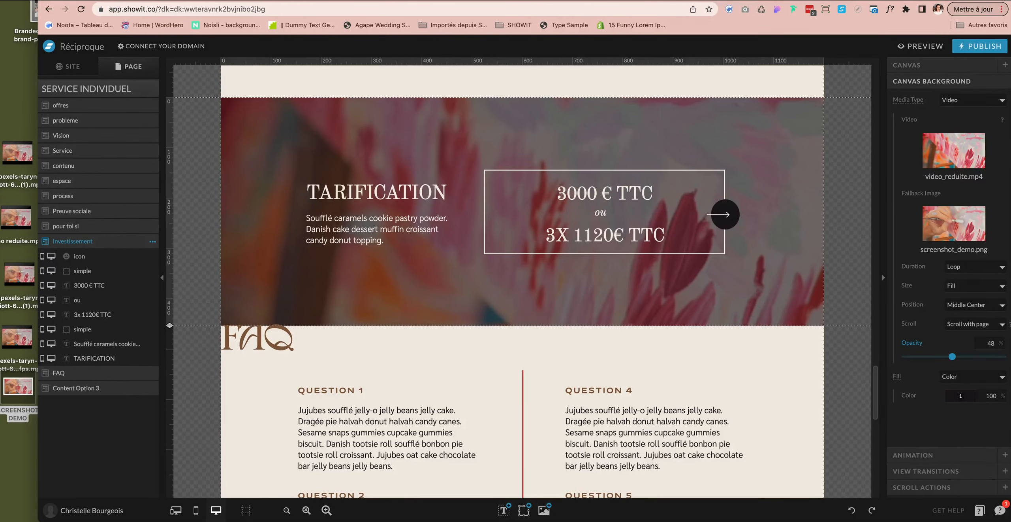
Switch to the FreeConvert compression results, look up the Video Tool app in Launchpad, and return to the Showit page editor
click(774, 1)
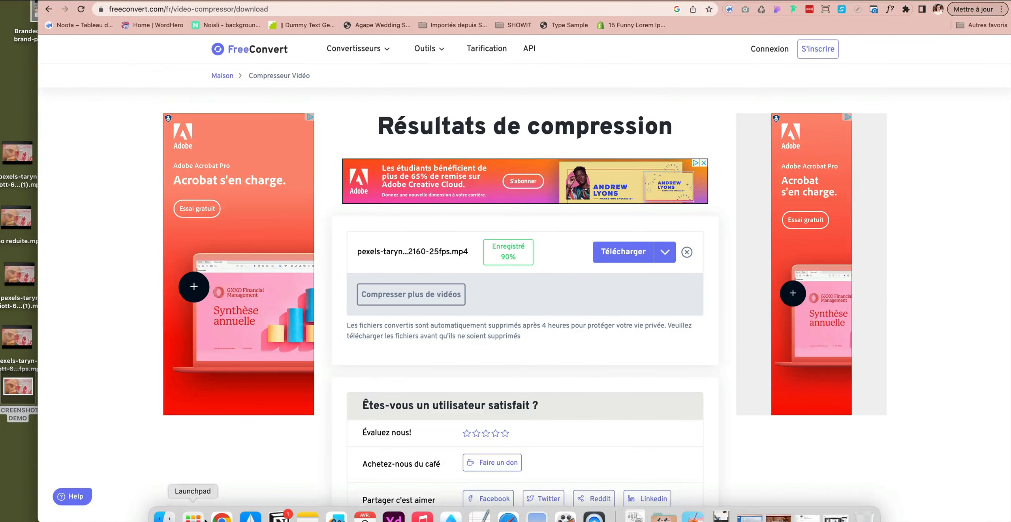
click(192, 516)
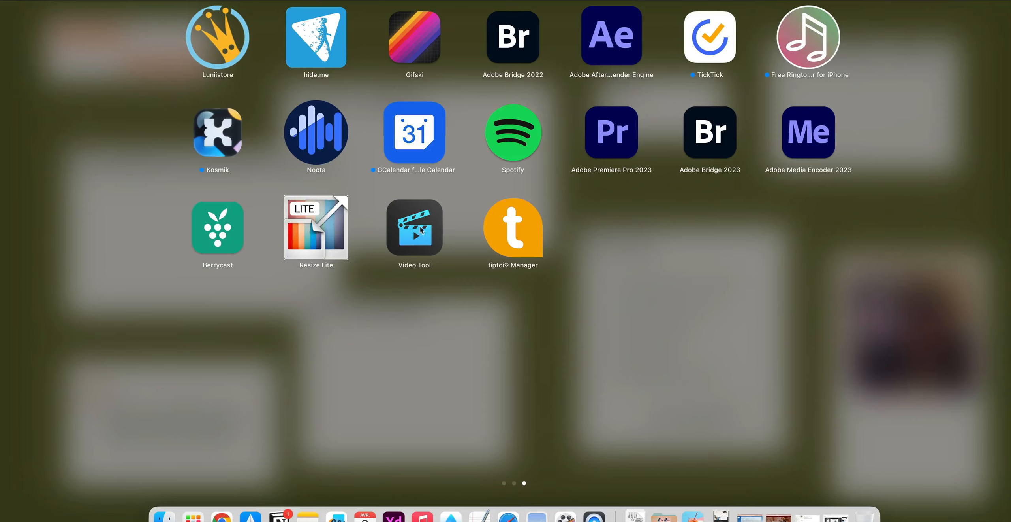
click(61, 225)
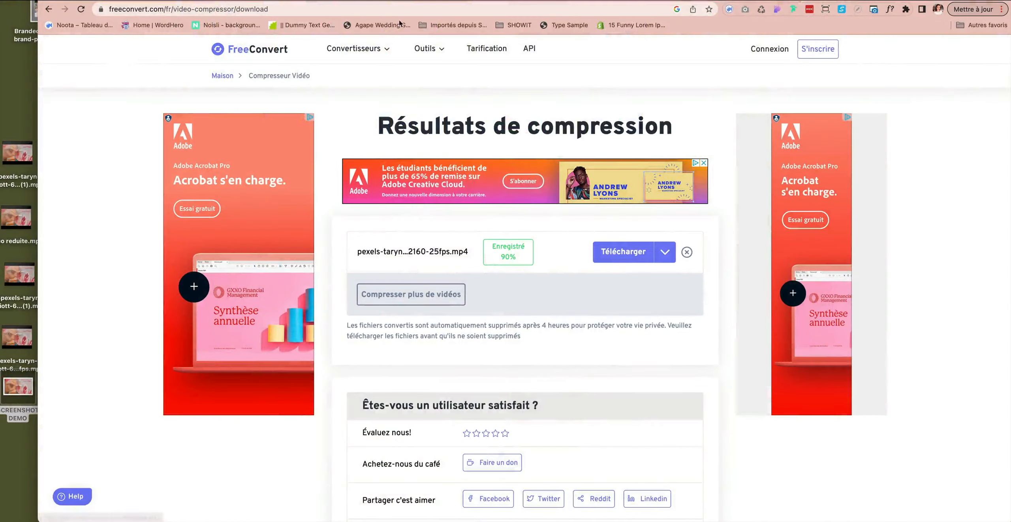
click(395, 1)
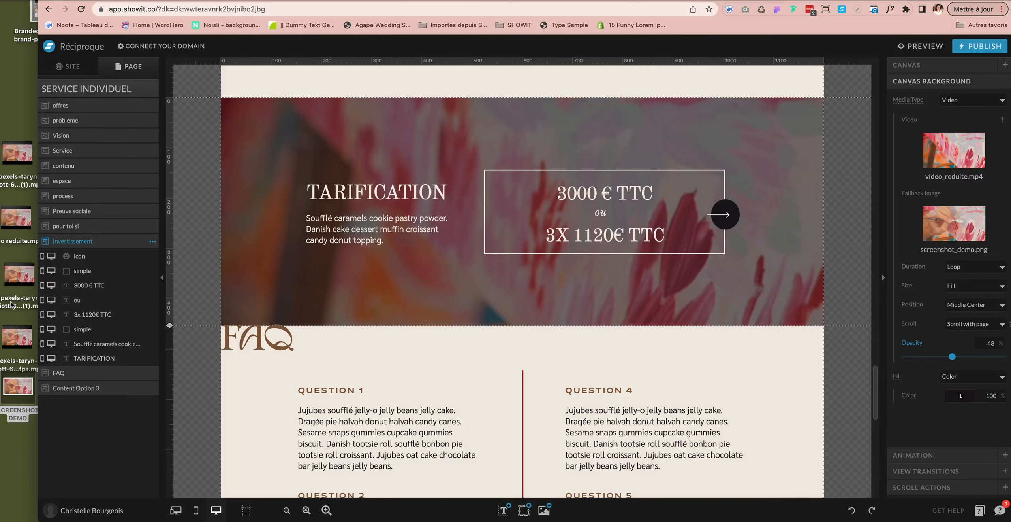
Select the Investissement canvas and review its background media type options, keeping Video
click(70, 242)
click(968, 102)
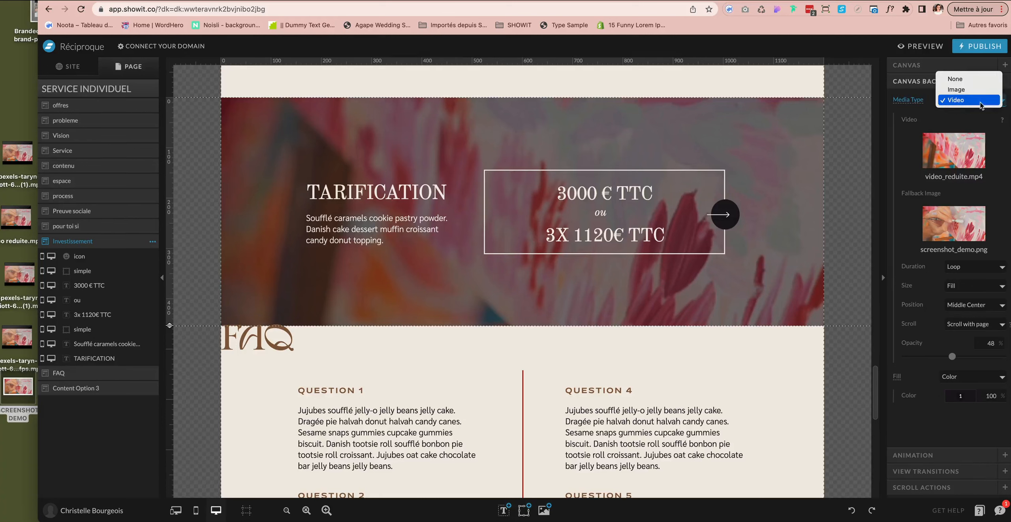
click(974, 103)
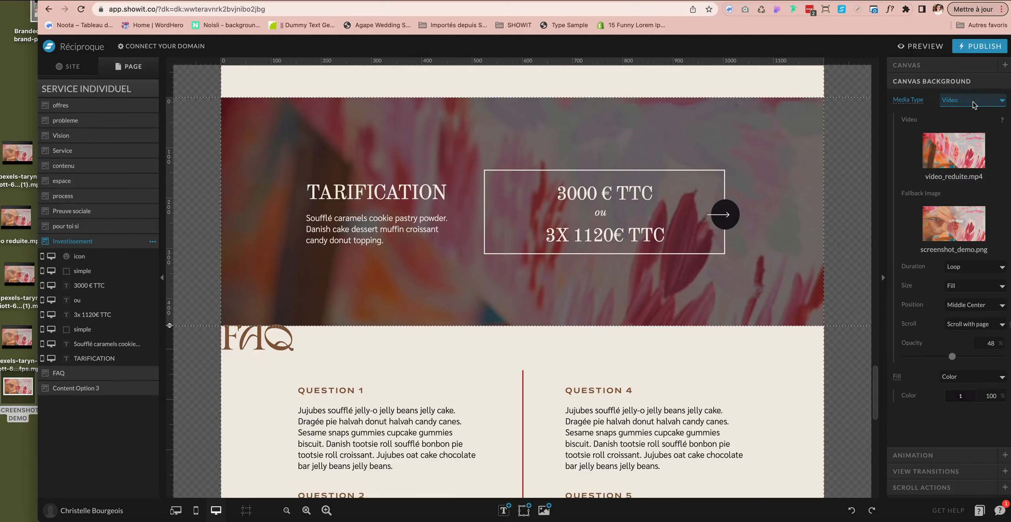